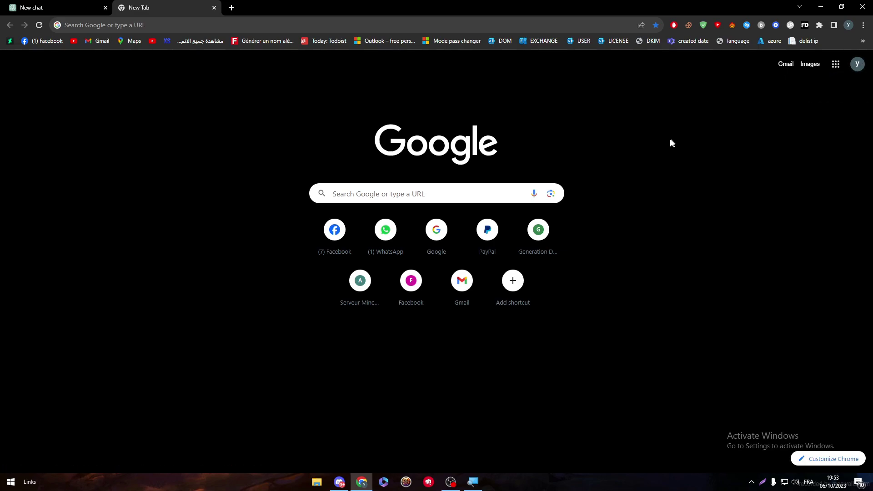
- Open Google Keep from the Google apps grid and dismiss the dark theme tip
click(835, 65)
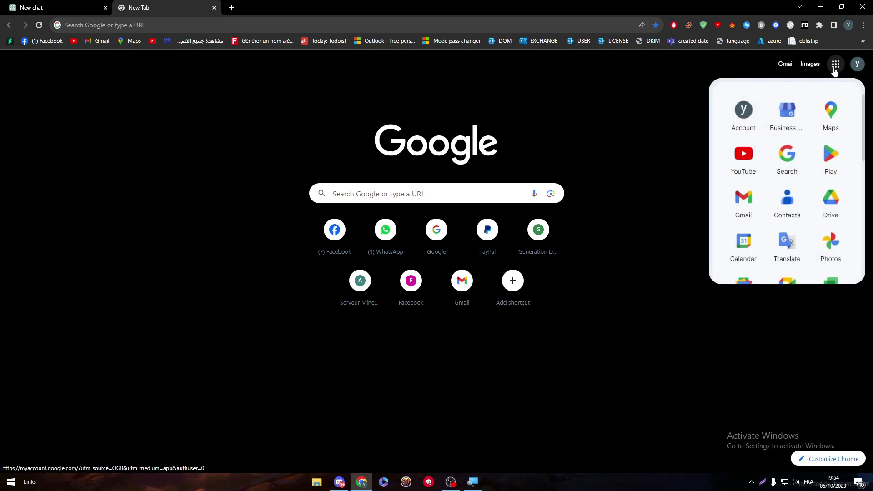
scroll(864, 136, down, 1)
drag(864, 145, 866, 186)
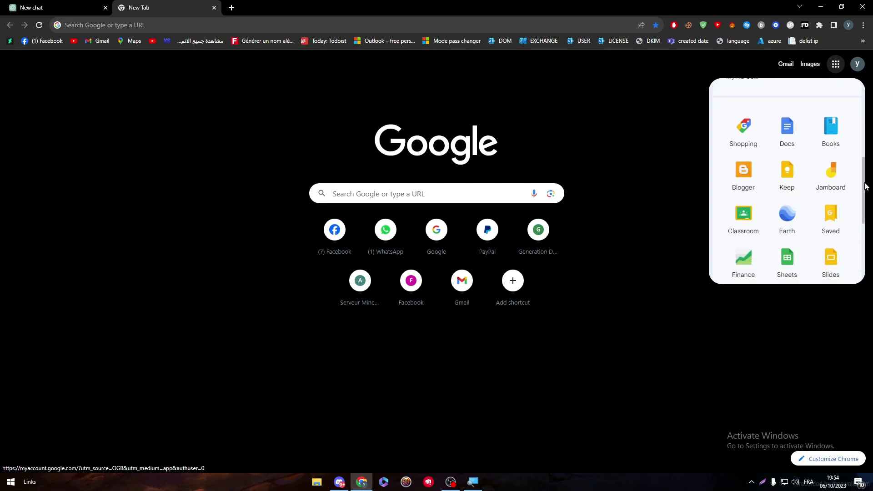
click(788, 181)
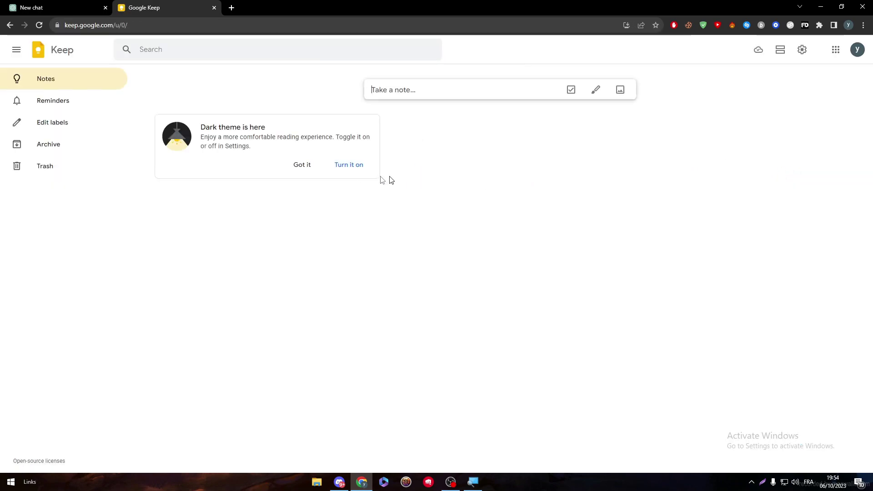
click(301, 166)
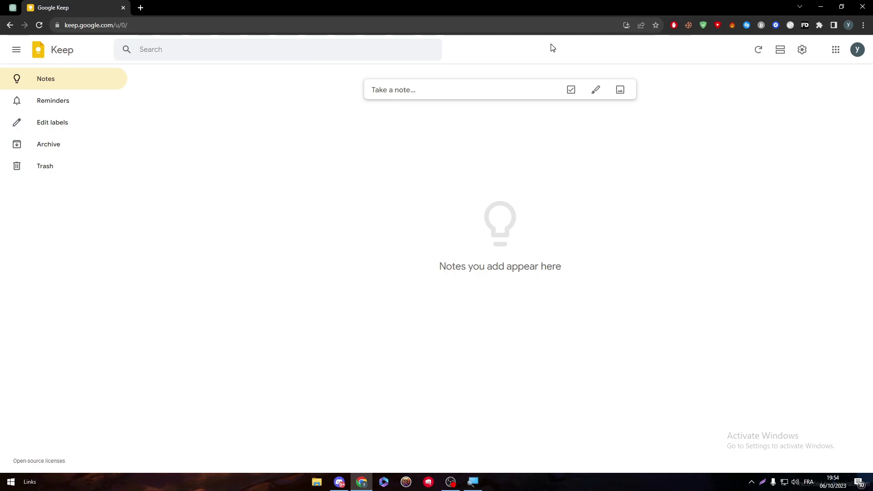
- Open Google Calendar in a background tab from the apps grid
click(835, 50)
drag(866, 117, 864, 132)
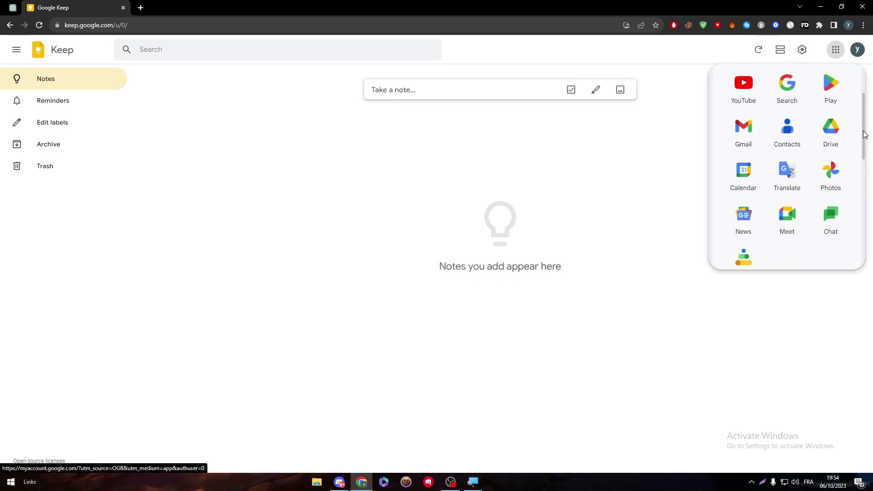
middle_click(743, 175)
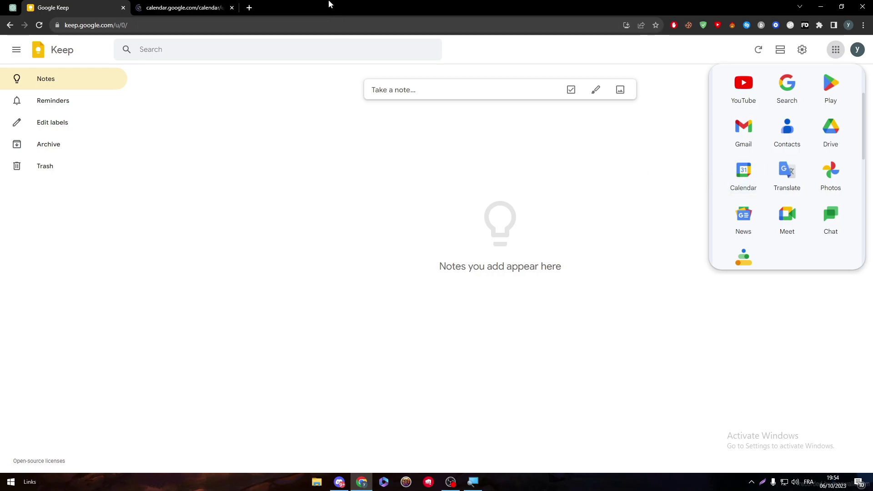
- In Calendar, start a Thursday draft, toggle it between task and event, discard it, then return to Keep
click(189, 7)
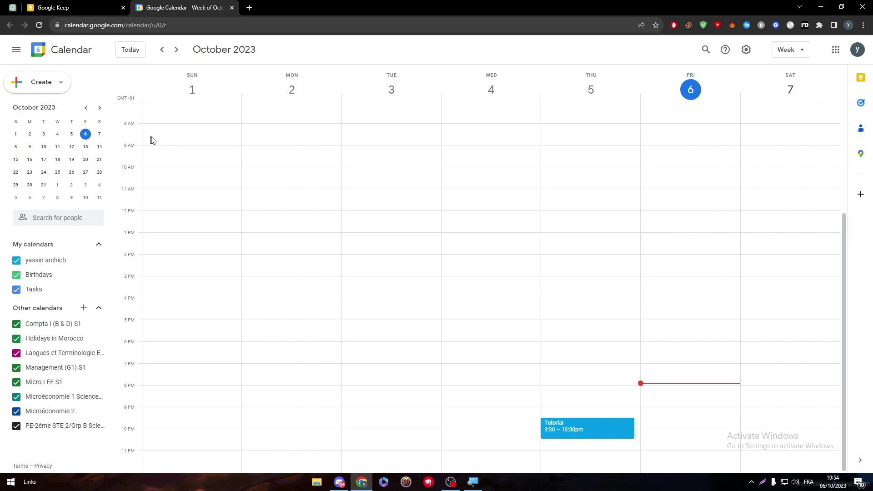
click(601, 287)
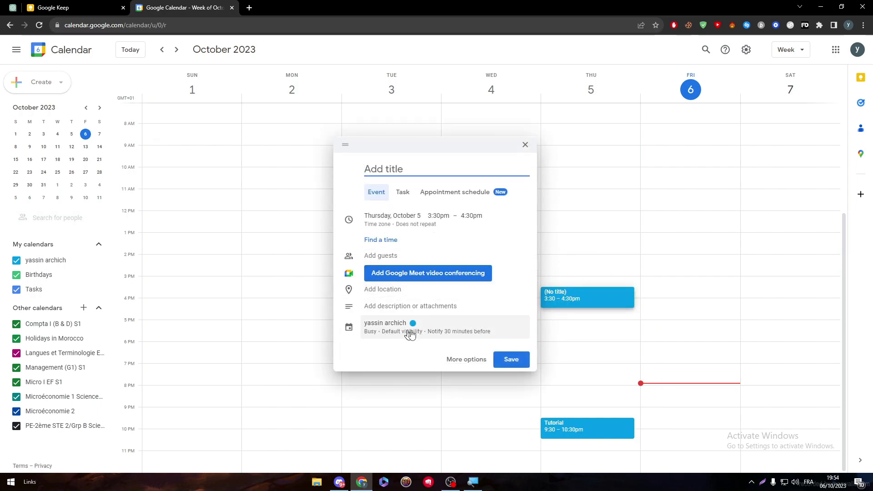
click(412, 198)
click(385, 194)
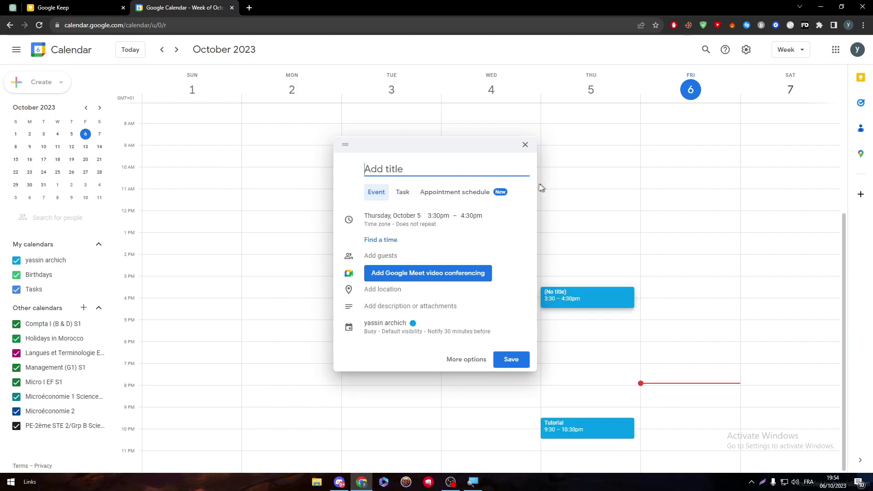
click(403, 192)
click(639, 201)
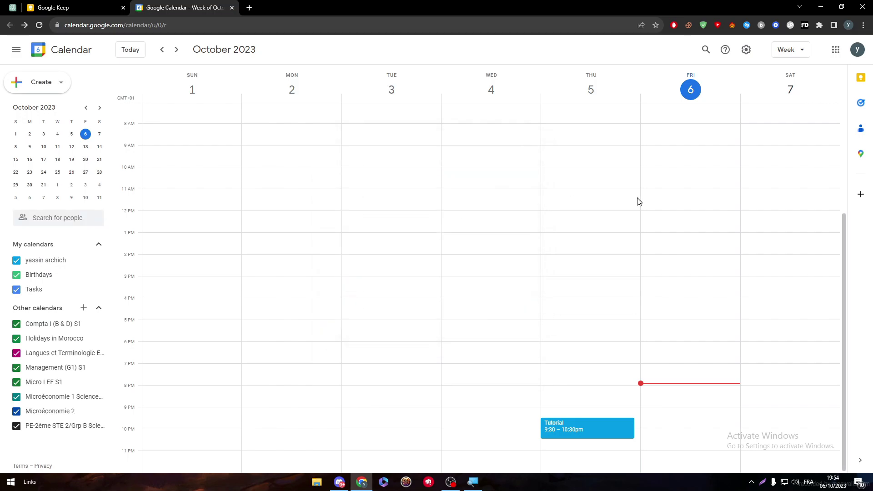
click(76, 7)
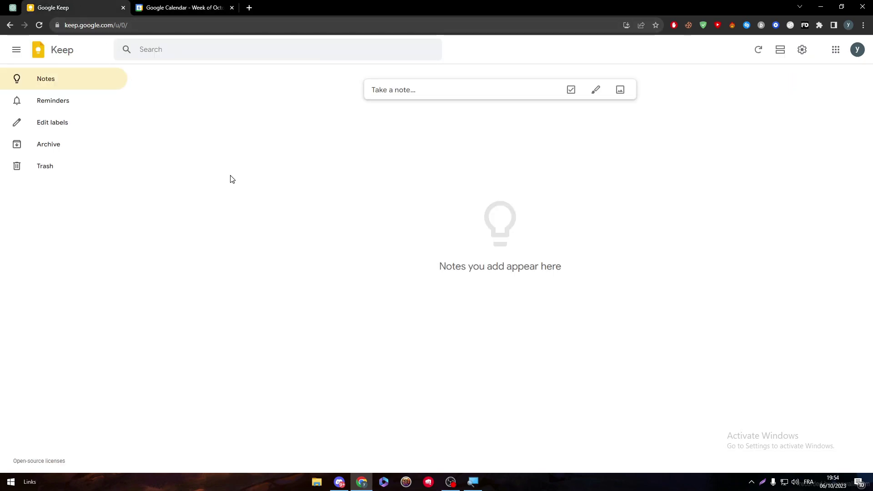
- Collapse Keep's sidebar to icons, view App downloads from settings, then go back to notes
click(16, 53)
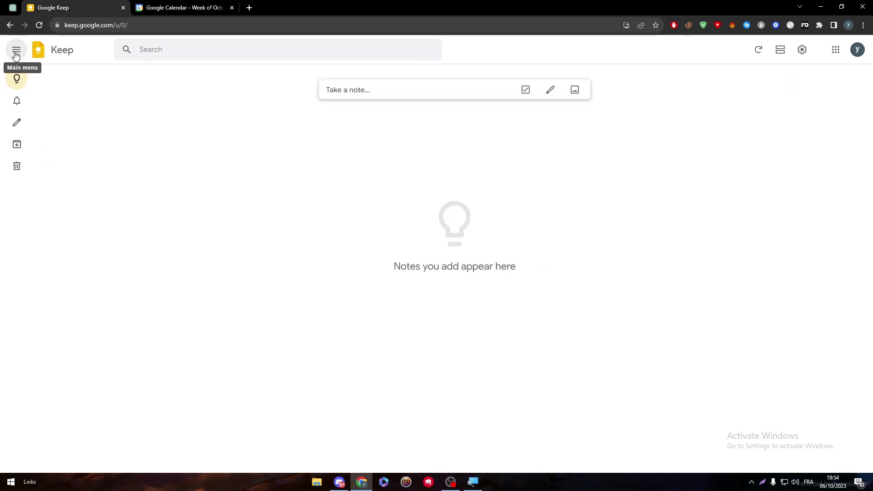
click(802, 50)
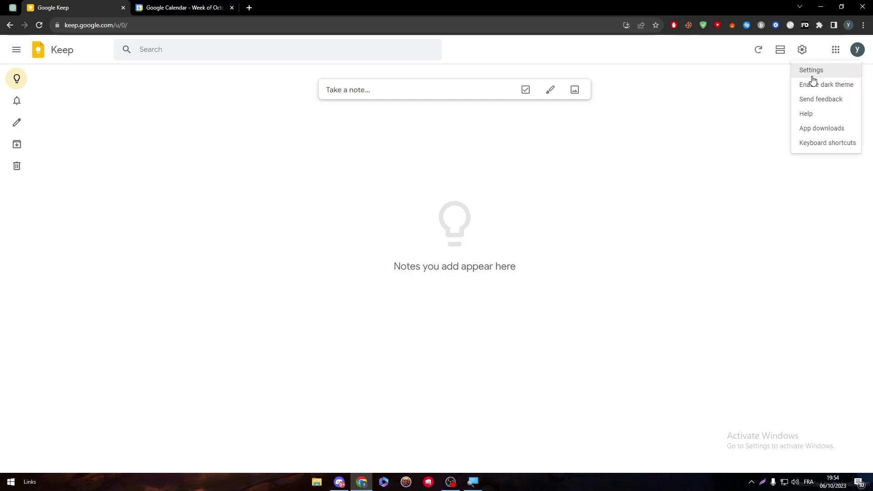
click(820, 131)
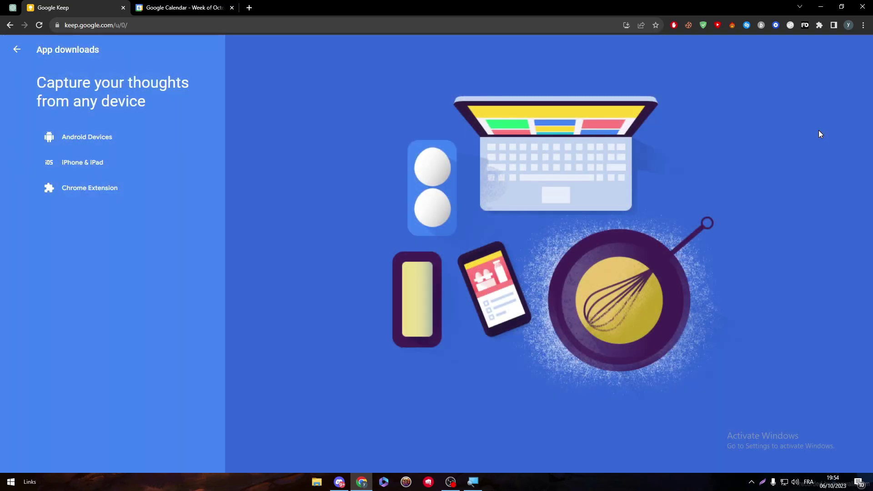
click(16, 49)
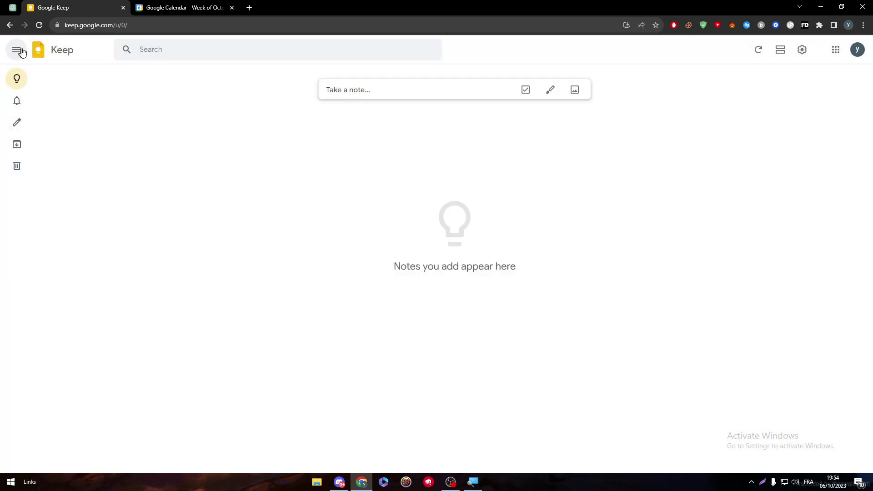
click(176, 7)
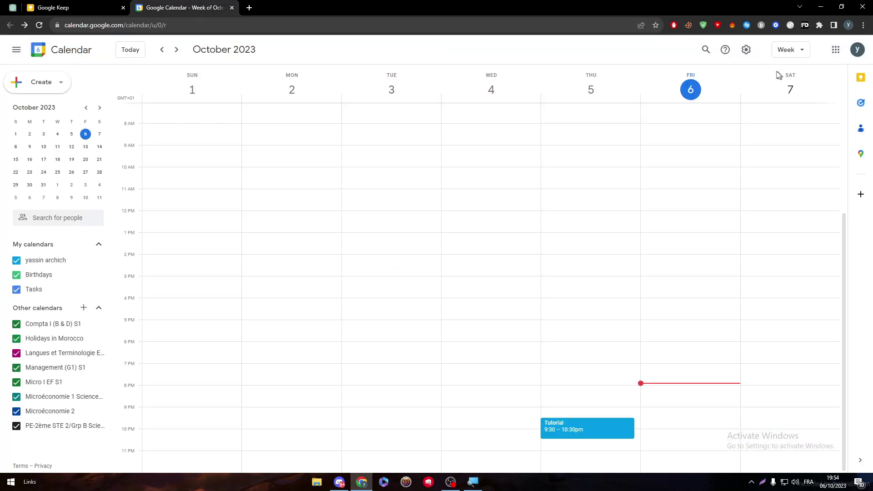
click(746, 50)
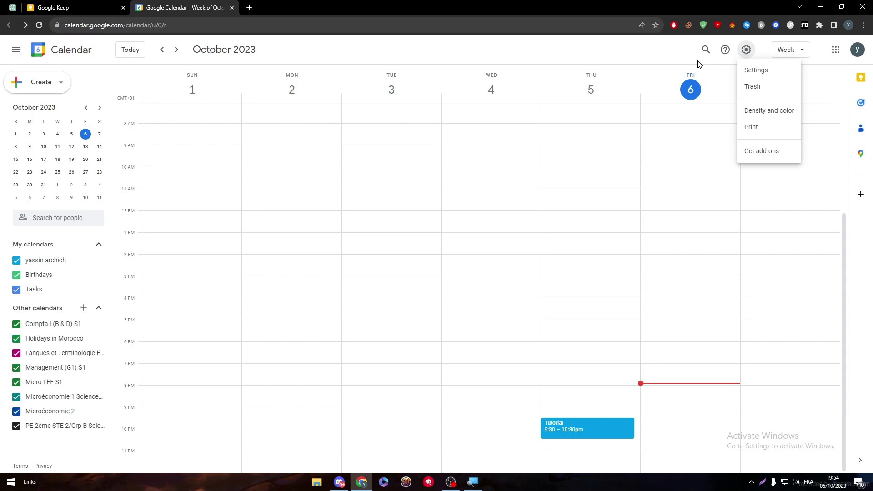
click(762, 151)
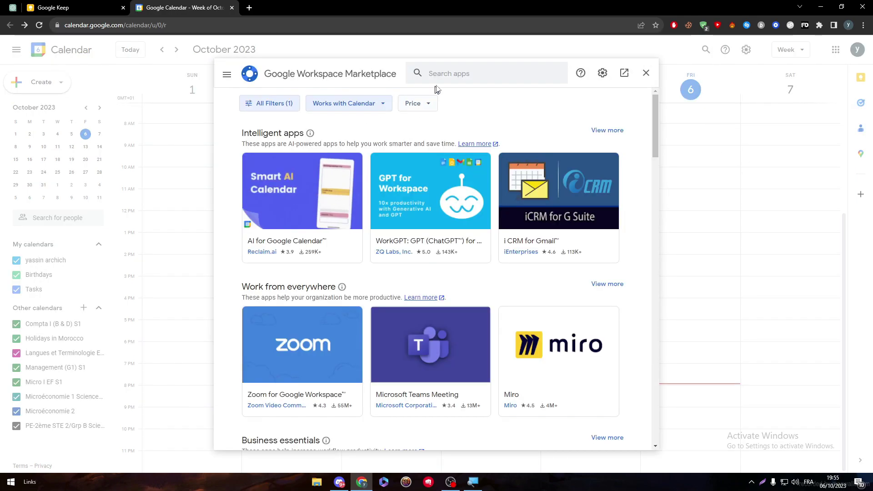
click(430, 73)
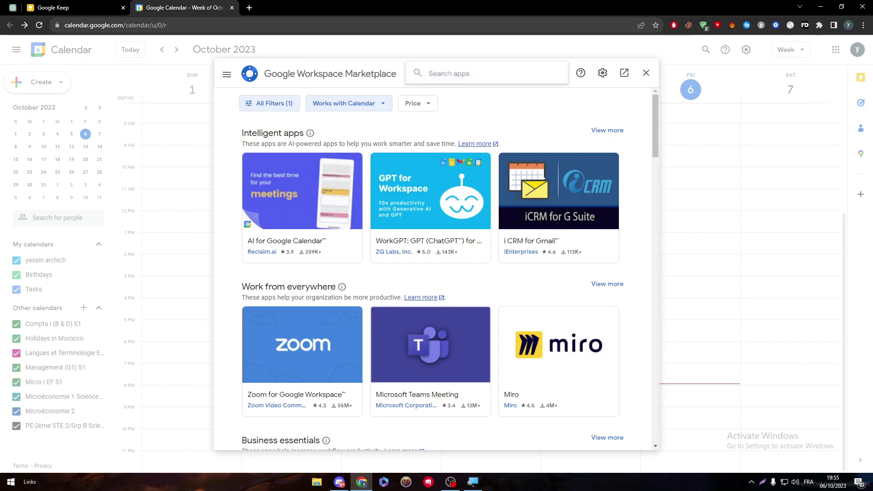
text(googl)
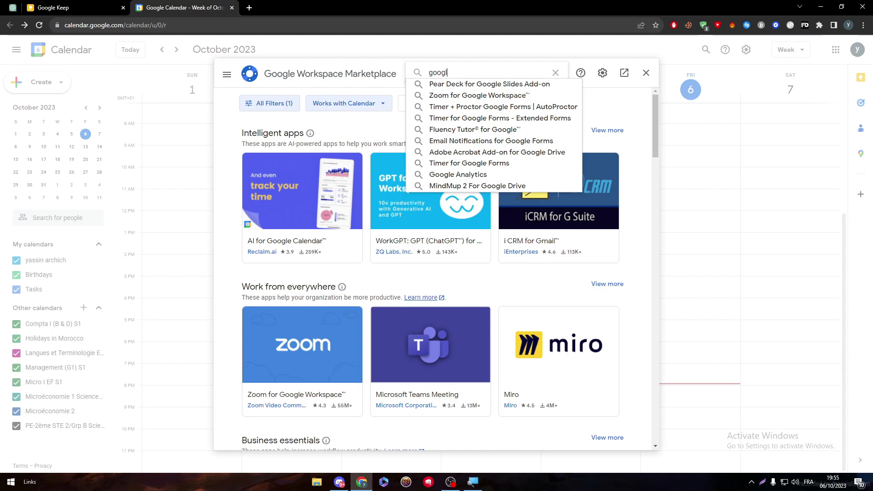
text(e keep)
key(Return)
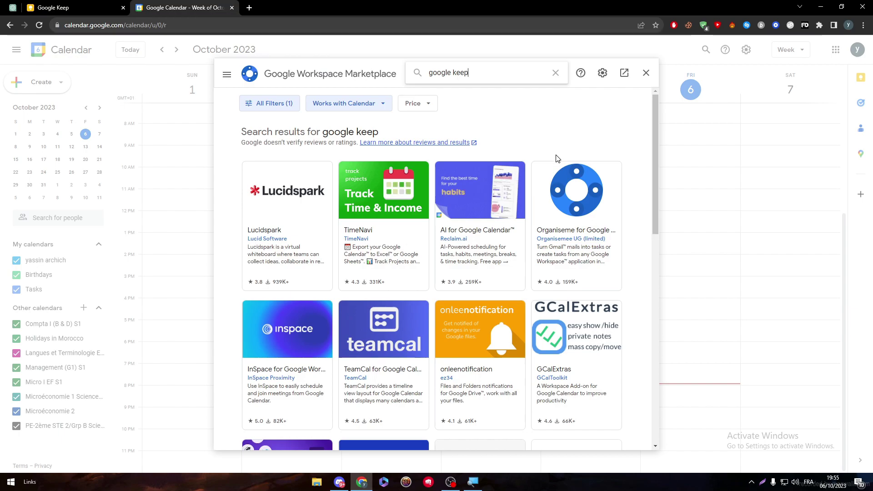
click(646, 73)
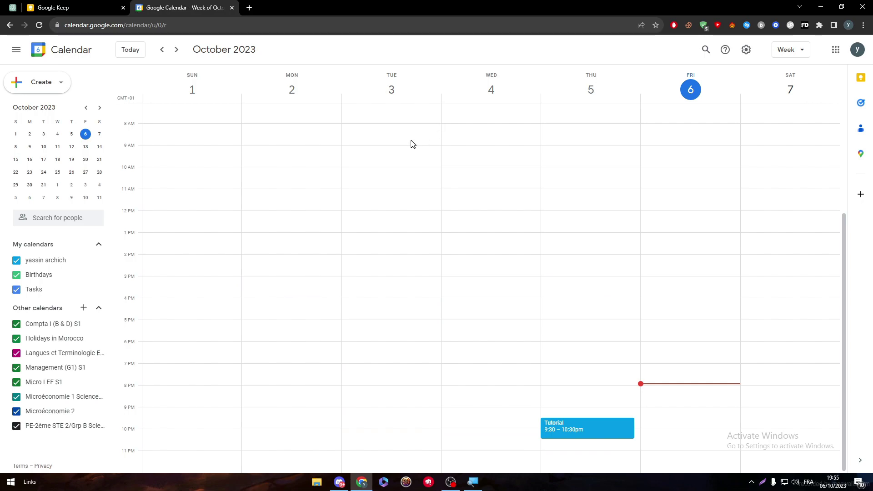
- In a new tab, search Google for 'zap' and open the Zapier website
click(249, 8)
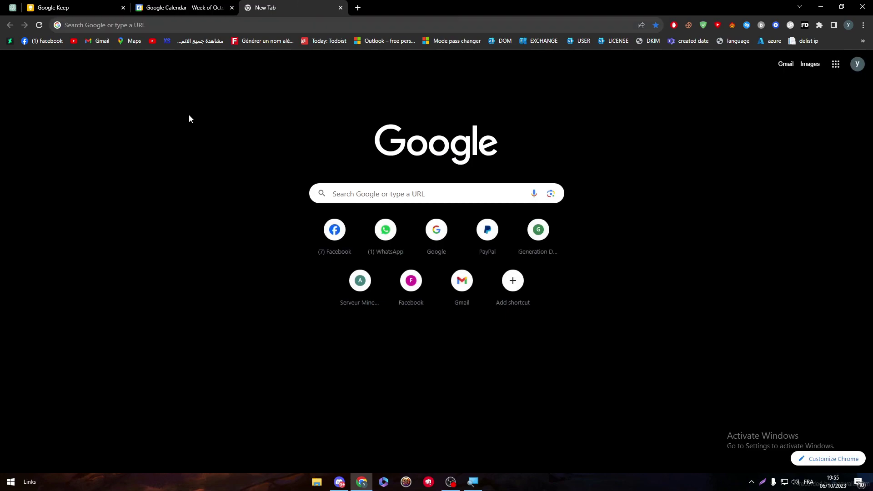
click(265, 27)
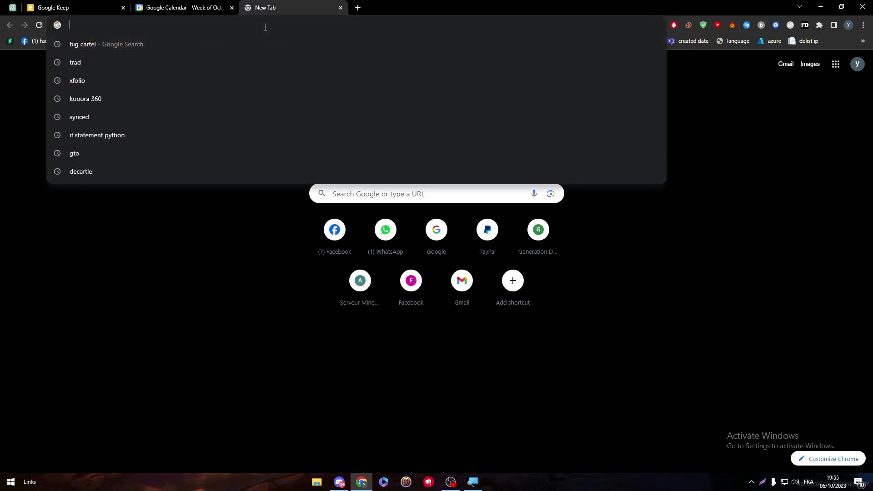
text(zap)
key(Return)
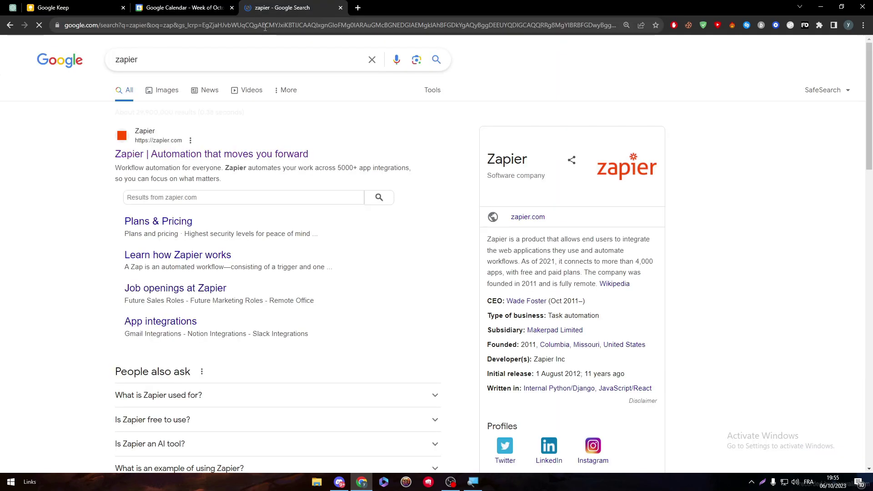
click(177, 160)
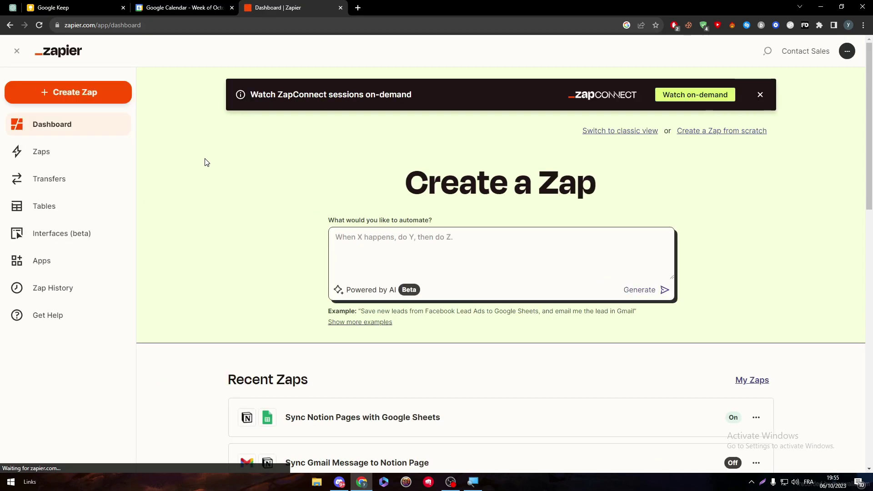
- Log out of Zapier and sign back in with a Google account
click(848, 52)
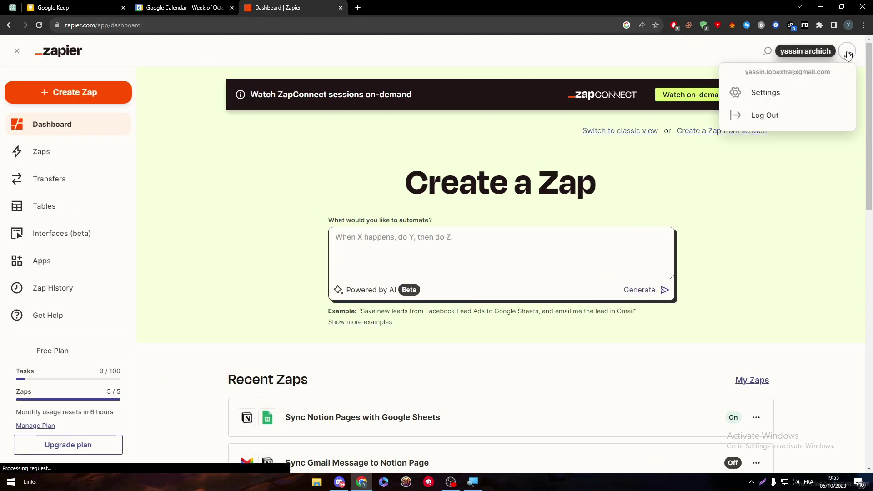
click(773, 115)
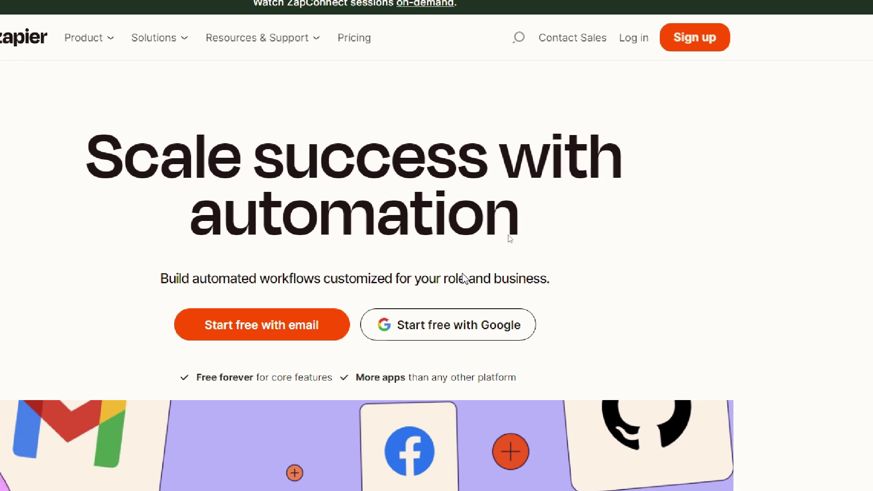
click(443, 345)
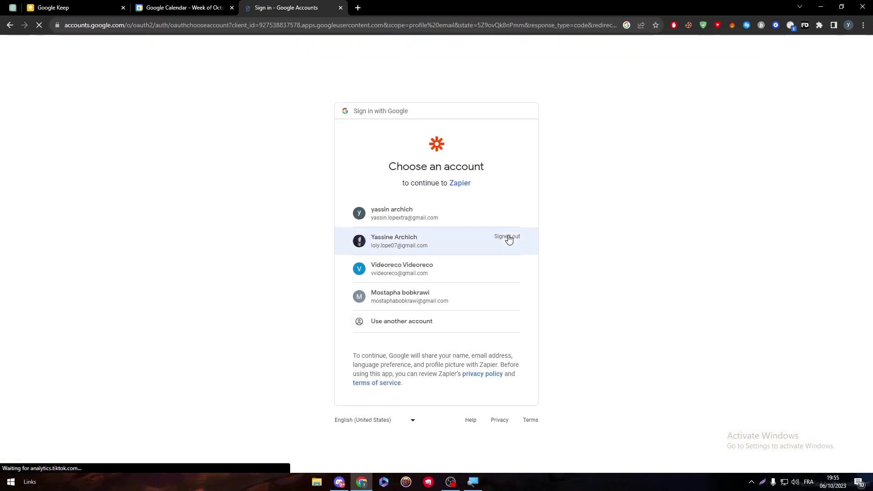
click(378, 213)
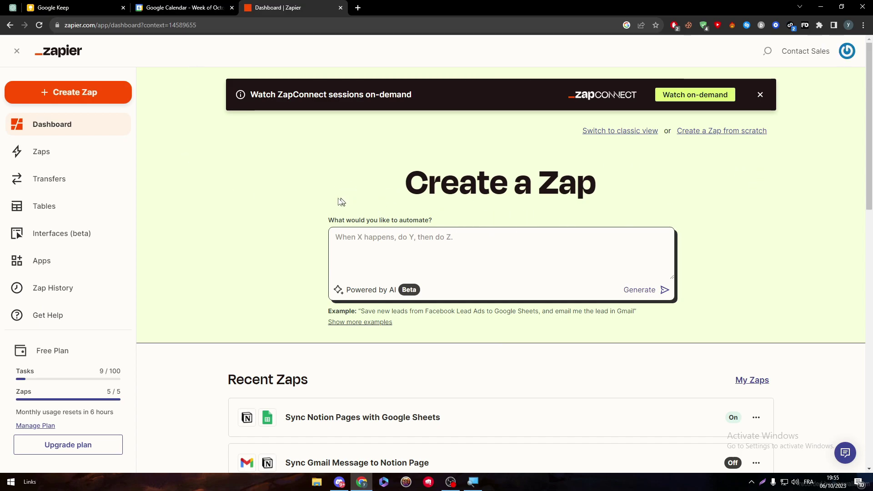
- Search Zapier's Apps page for 'google keep' (no matches), then 'google', and scroll the connections
click(90, 260)
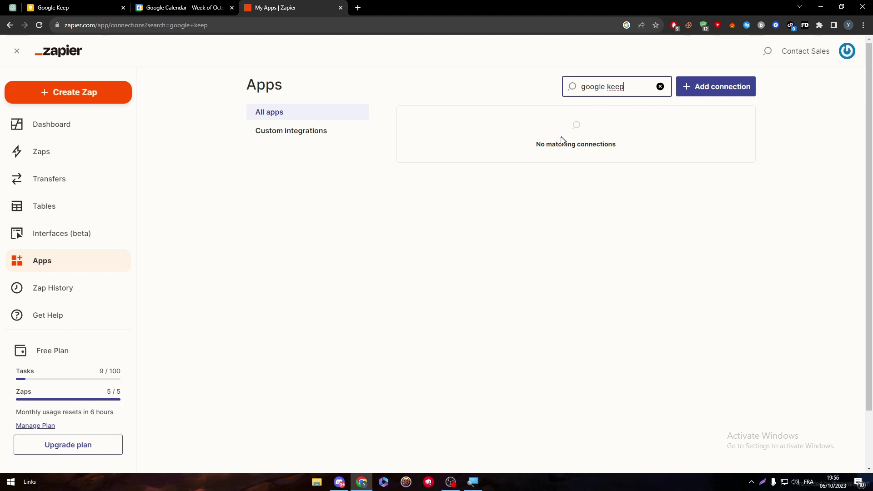
drag(539, 141, 623, 145)
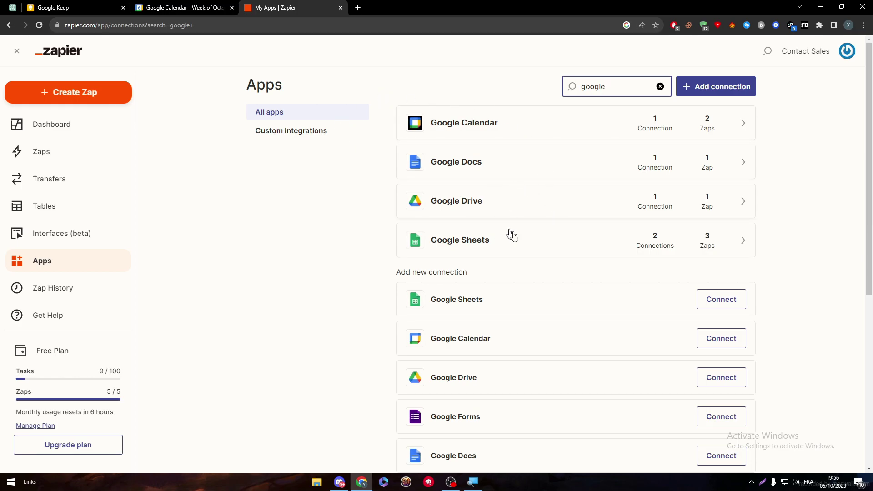
drag(869, 190, 871, 360)
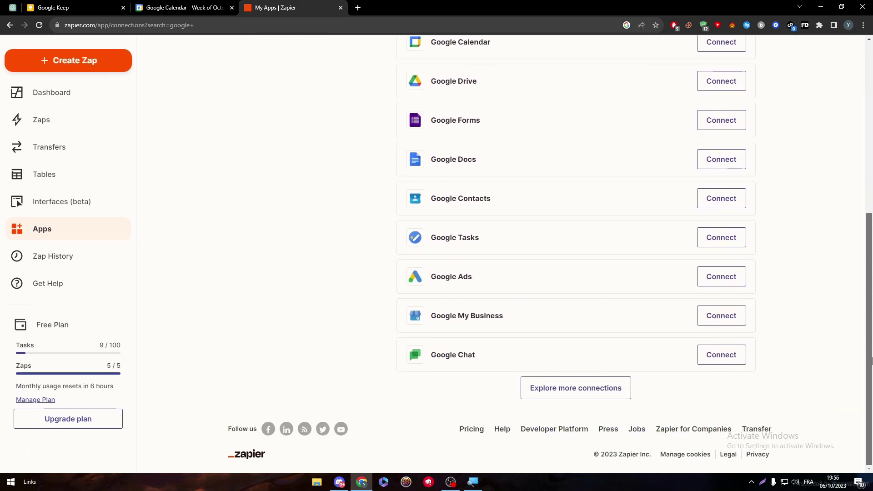
- Browse Zapier's full app directory and search it for 'google' to check for Google Keep
click(562, 389)
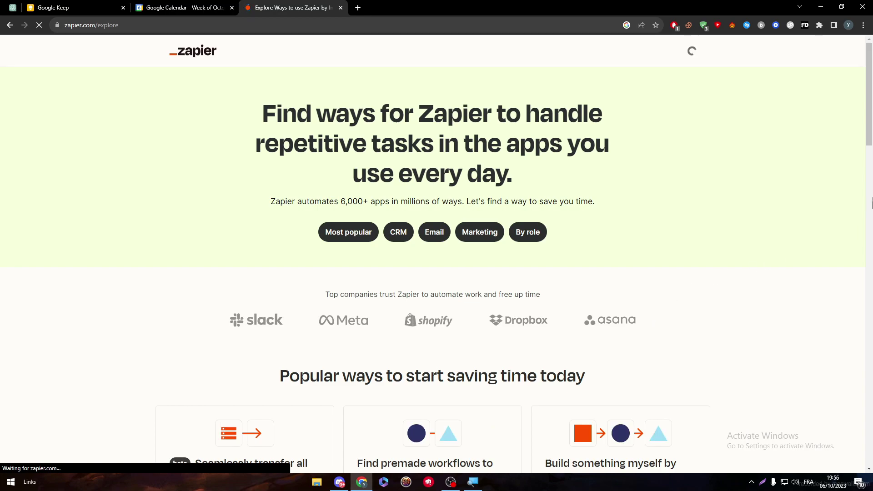
drag(872, 195, 864, 286)
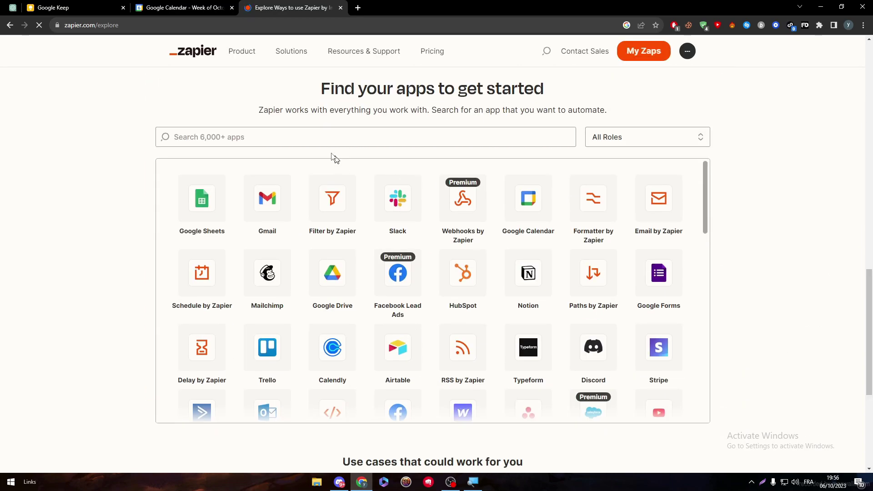
click(325, 140)
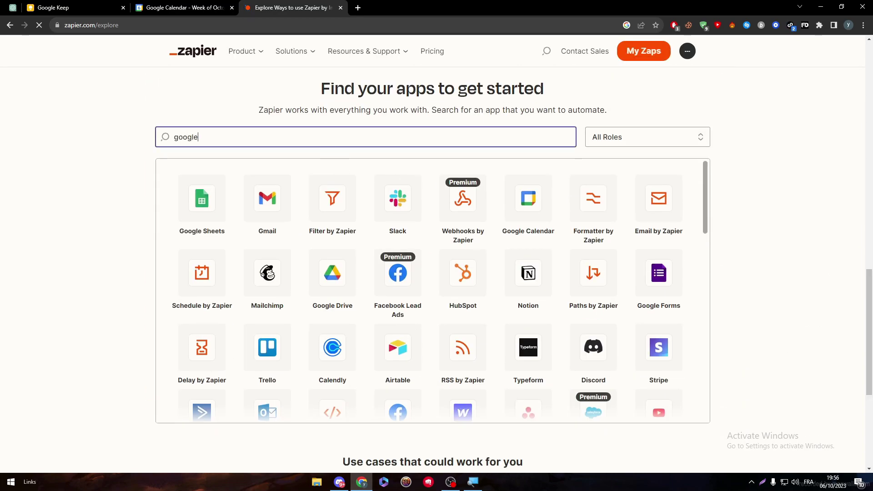
click(496, 352)
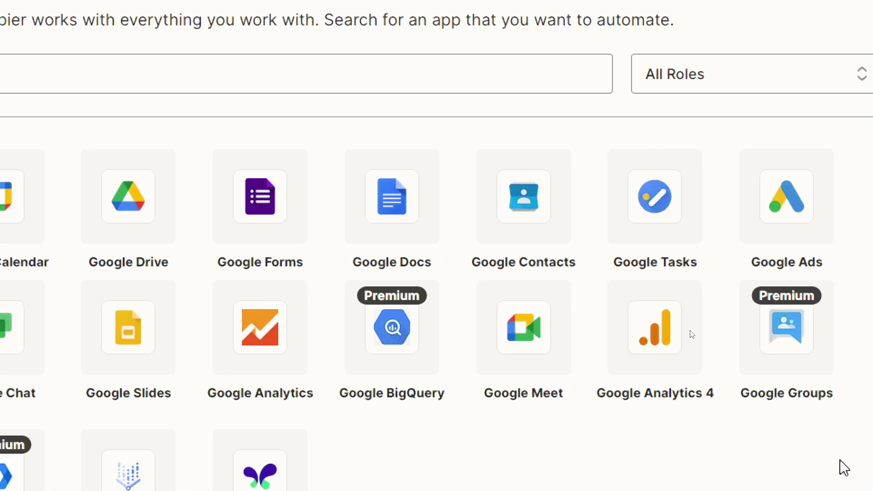
scroll(844, 466, down, 2)
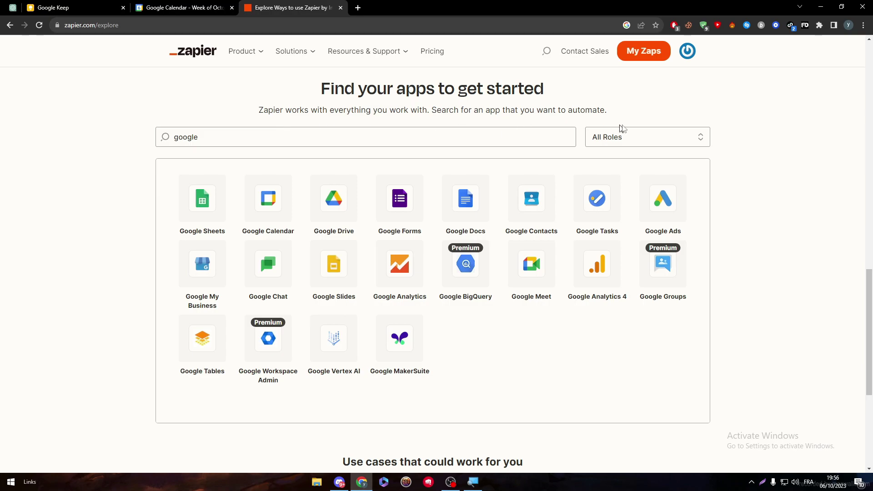
- View the My Profile settings from the avatar menu, then return to the dashboard
click(687, 52)
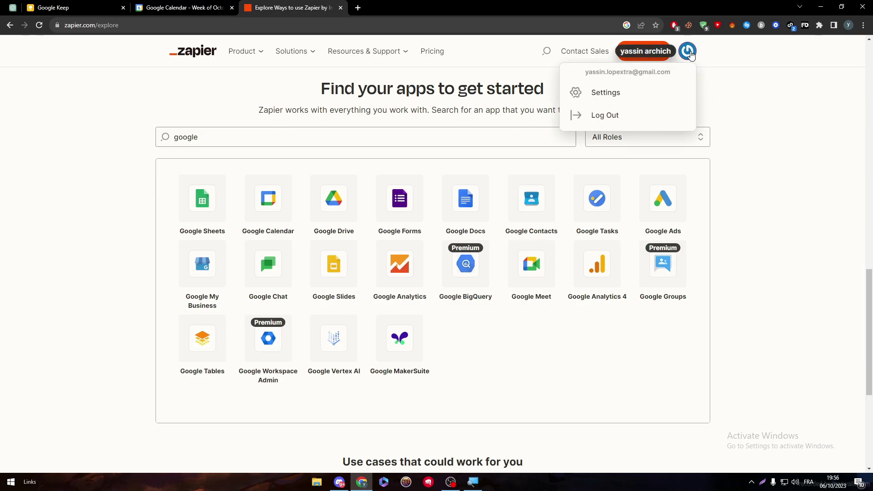
click(625, 100)
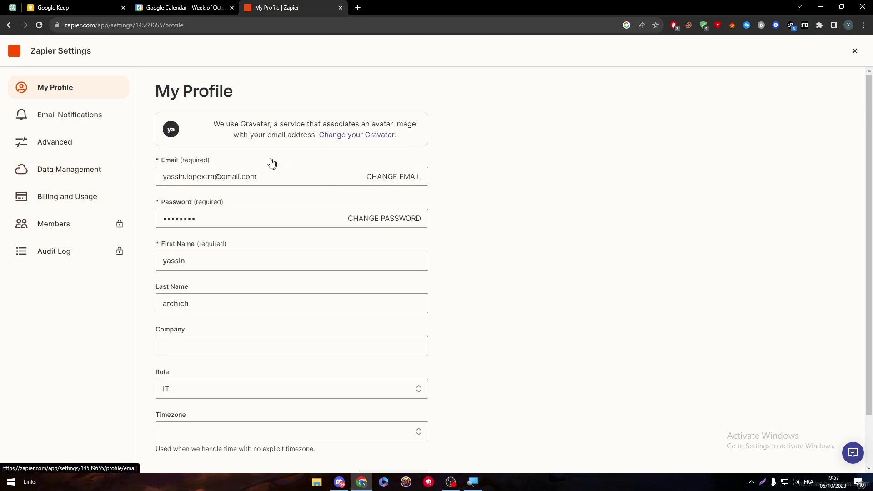
click(15, 54)
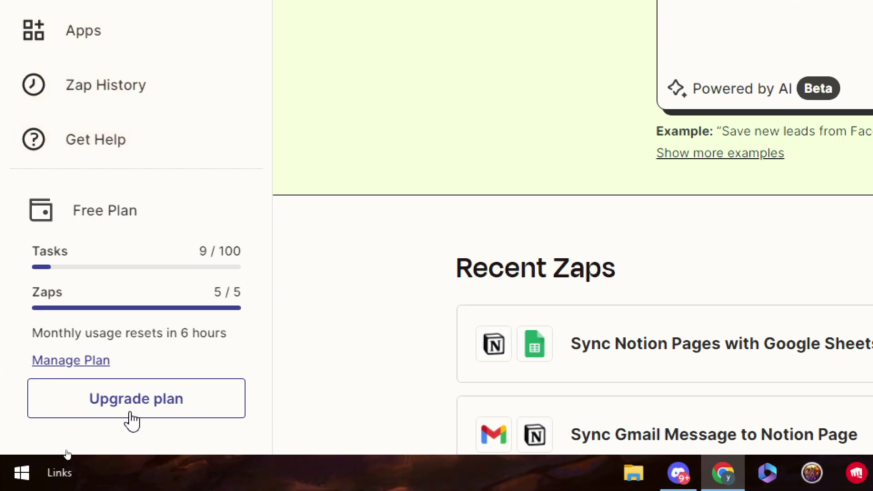
- Open the plans page, scroll through the plan cards and select the Professional plan name
click(196, 413)
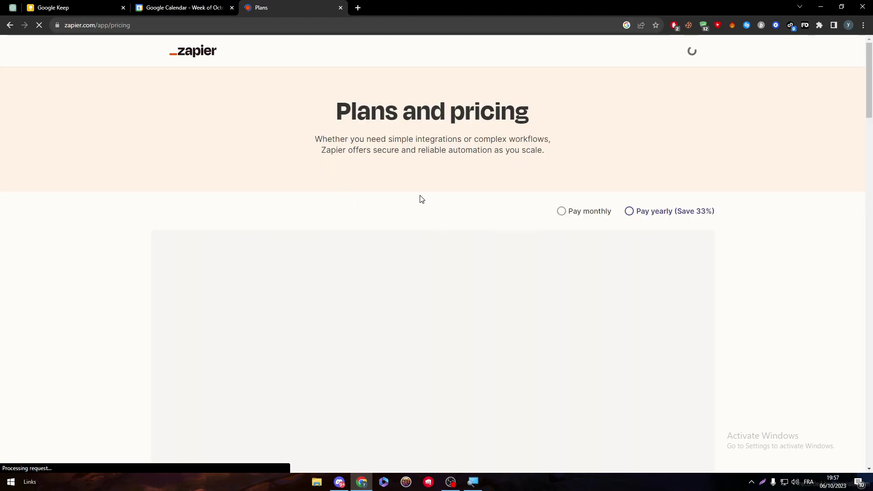
scroll(871, 100, down, 3)
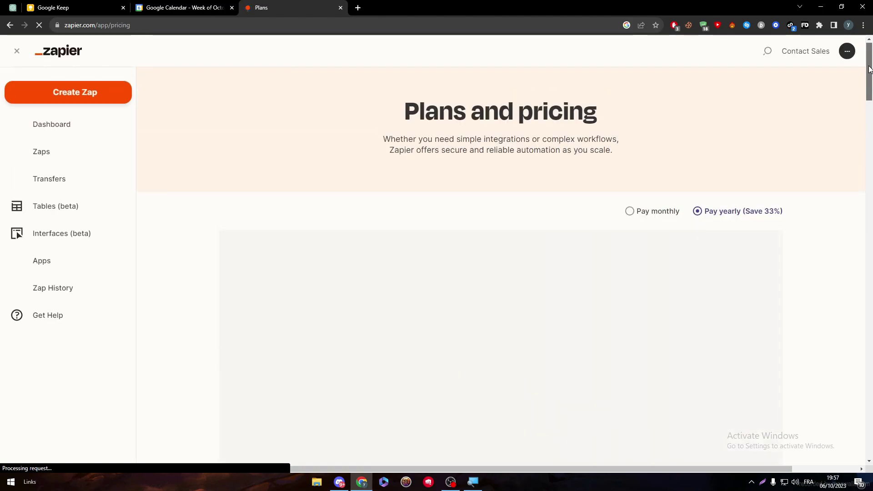
scroll(870, 91, down, 6)
scroll(871, 76, up, 6)
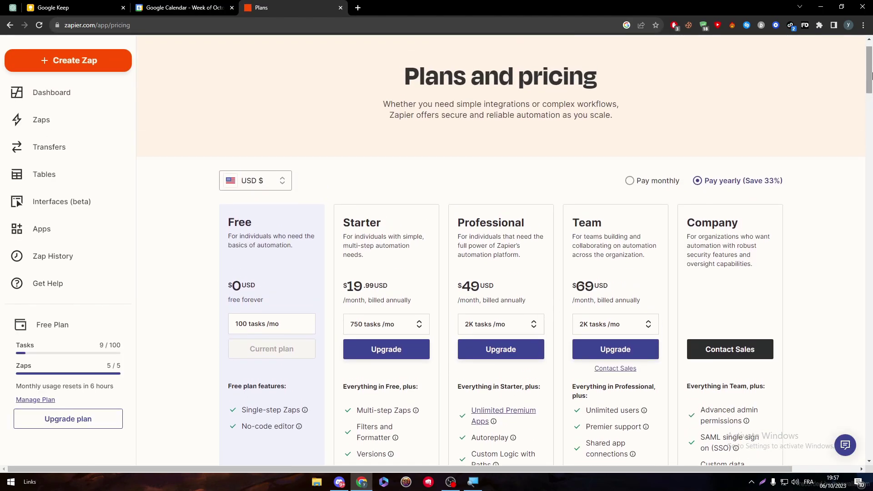
scroll(870, 75, down, 2)
double_click(516, 151)
click(517, 152)
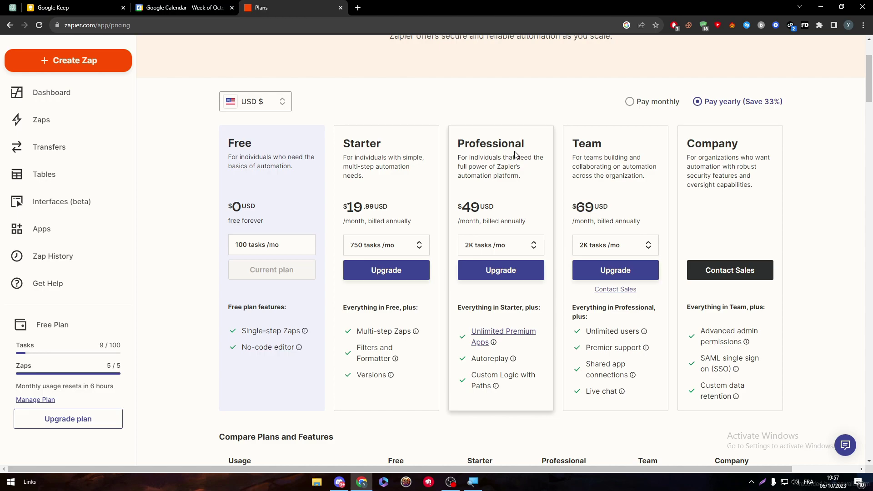
double_click(474, 144)
- Flip between the Calendar and Keep tabs, then return to the Zapier pricing page
click(187, 6)
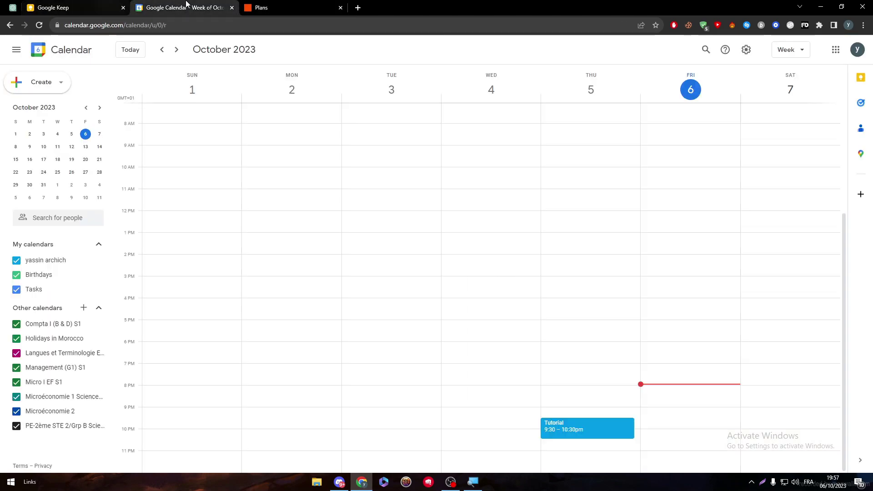
key(ctrl+shift+Tab)
key(ctrl+Tab)
key(ctrl+shift+Tab)
key(ctrl+Tab)
click(271, 8)
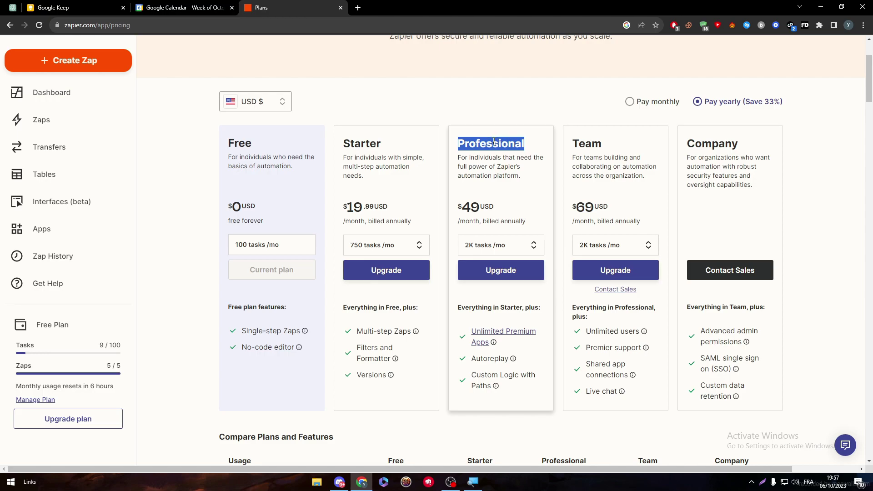
- Switch pricing to monthly billing and highlight the Professional price of $73.50 USD
scroll(636, 127, up, 1)
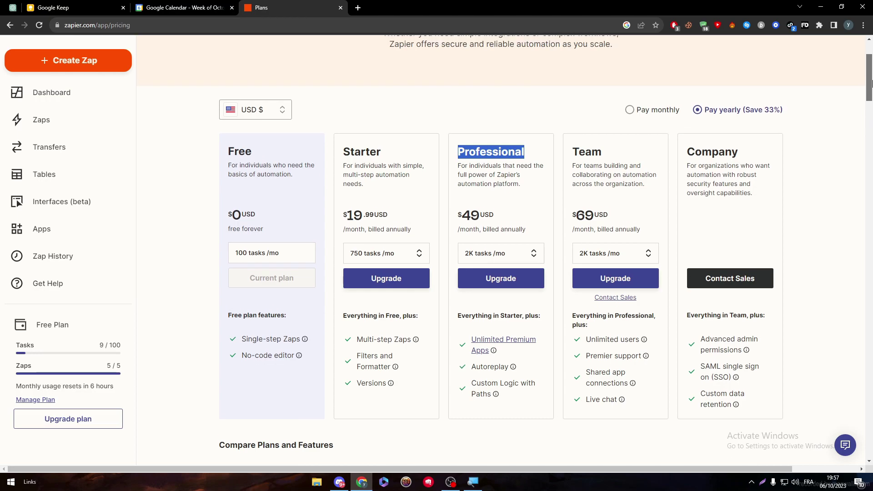
click(638, 117)
click(638, 116)
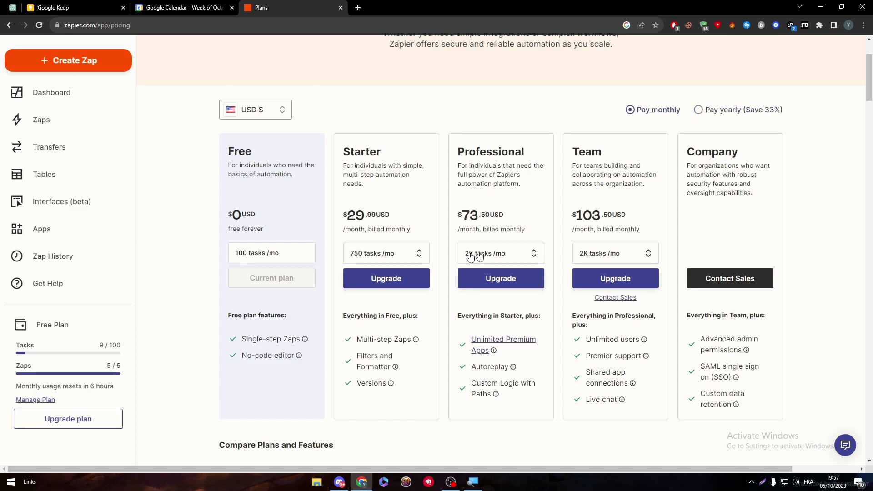
double_click(496, 215)
drag(458, 214, 545, 224)
click(542, 224)
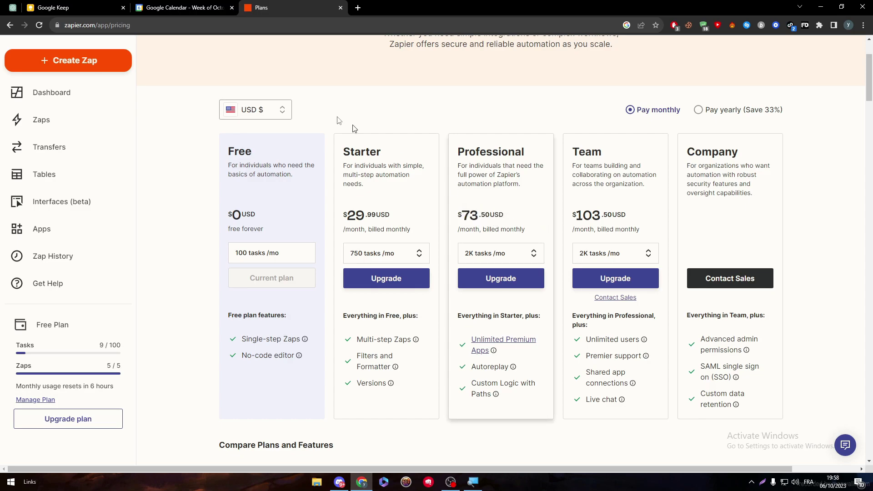
- After glancing at the Calendar and Keep tabs, switch pricing back to yearly billing
click(164, 8)
click(109, 7)
click(148, 6)
click(276, 4)
click(744, 109)
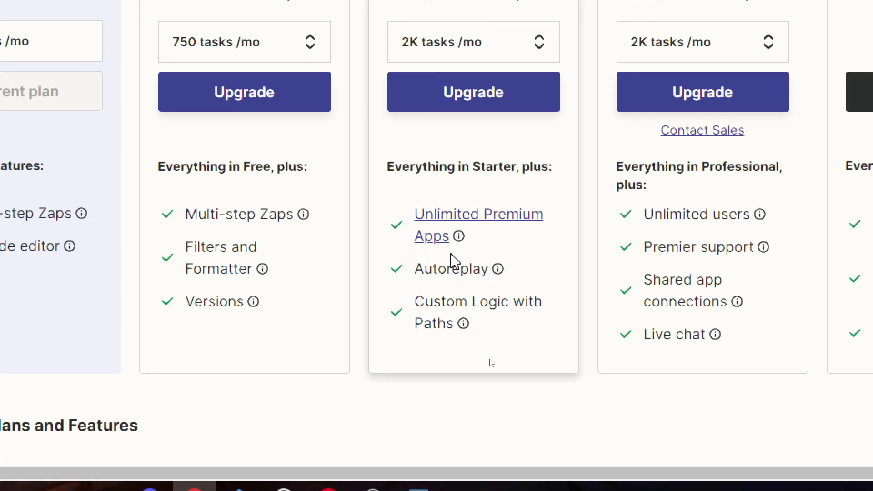
mouse_move(522, 356)
mouse_move(415, 312)
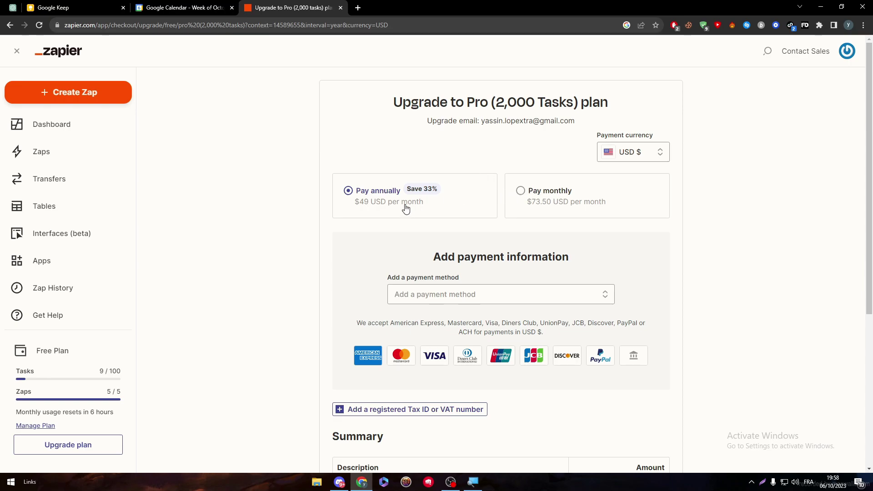
- Check the Pro checkout's payment methods without choosing one, then switch to monthly billing at $73.50
scroll(567, 209, down, 3)
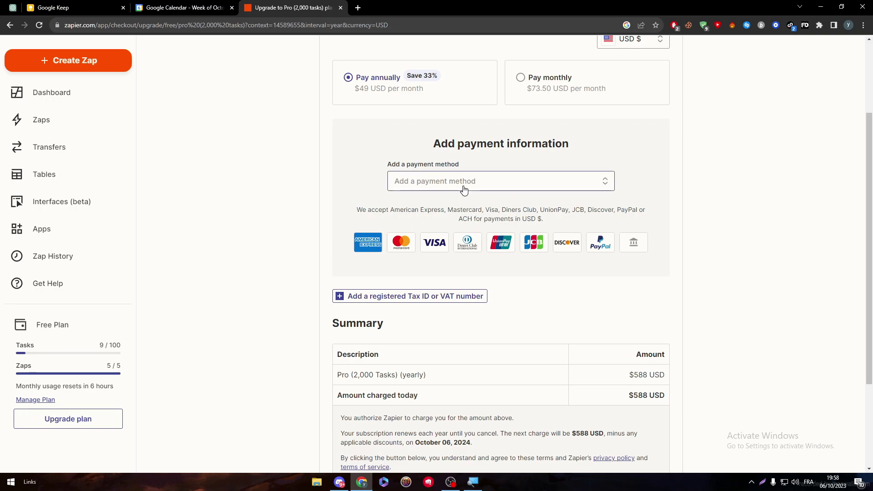
click(463, 187)
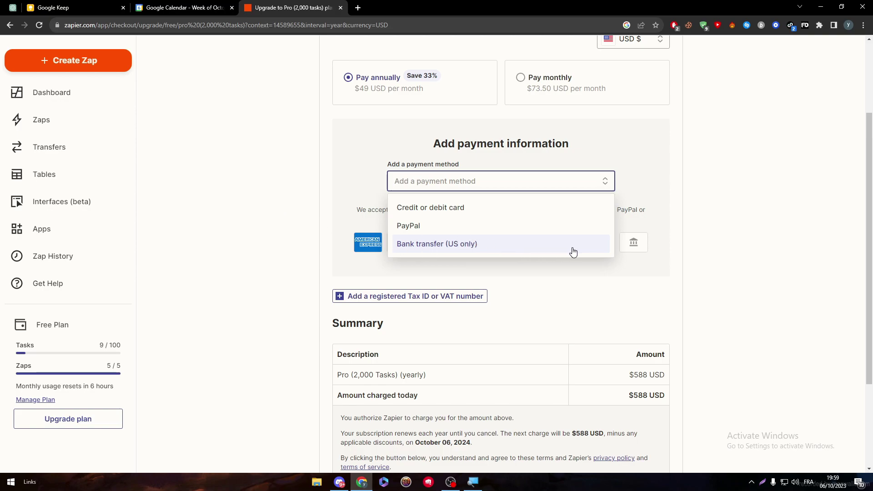
click(829, 276)
scroll(871, 335, down, 3)
scroll(857, 173, up, 10)
scroll(473, 197, down, 10)
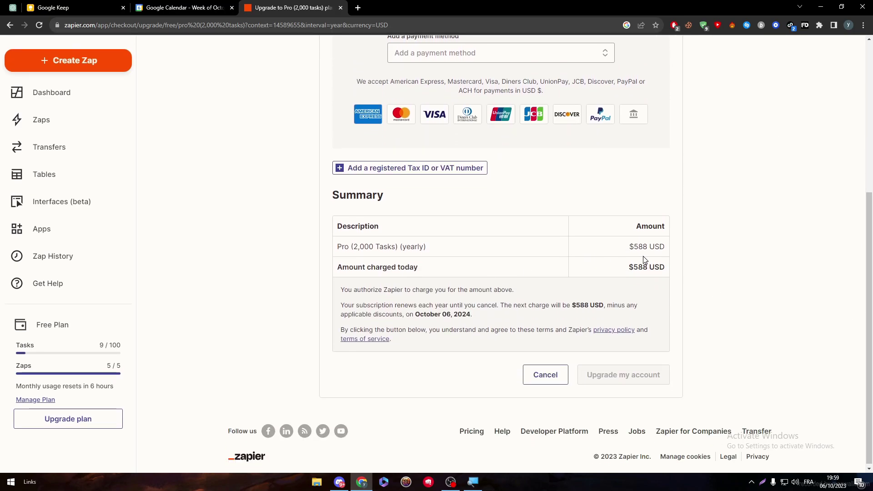
scroll(797, 241, up, 5)
click(586, 148)
drag(872, 200, 864, 267)
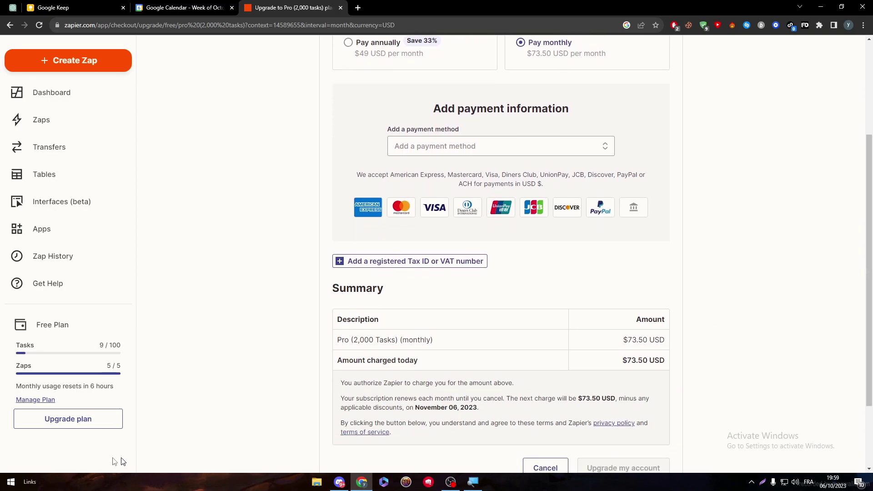
- Launch Windows Calculator through system search
click(11, 482)
text(ca)
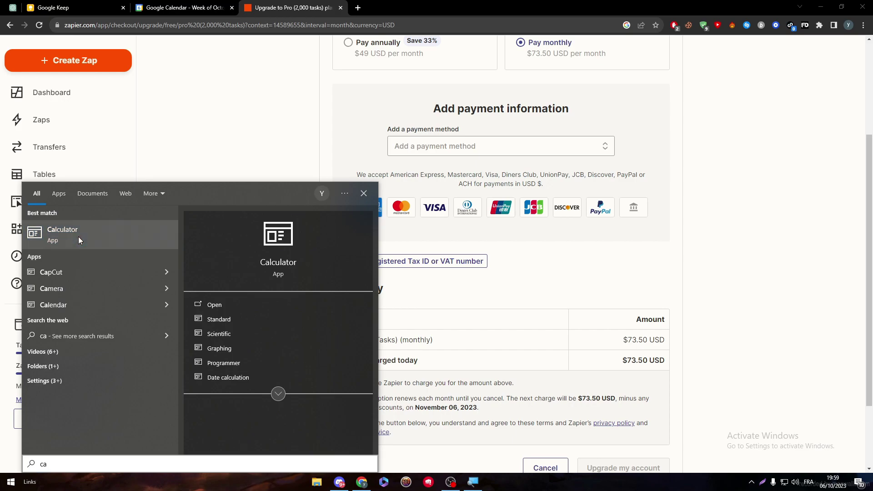
click(79, 237)
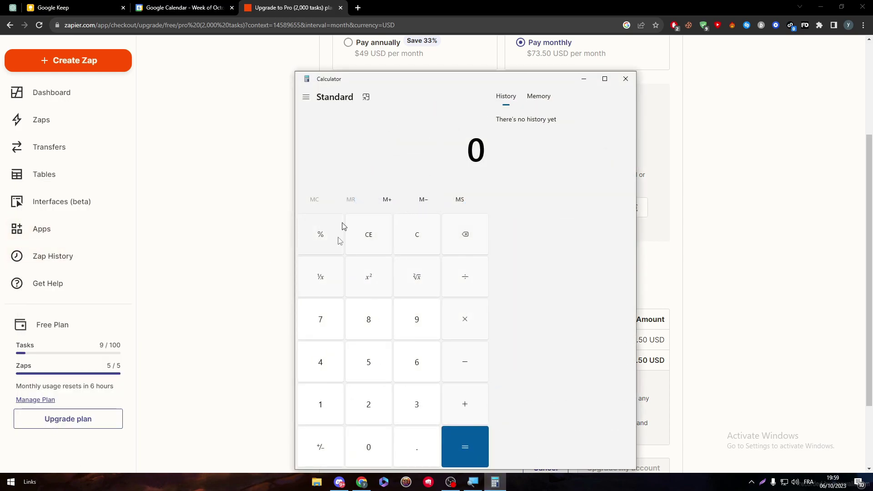
- Calculate 73.5 × 12 = 882 for a year of monthly billing, then close Calculator
click(322, 327)
click(423, 409)
click(416, 447)
click(369, 362)
click(455, 330)
click(320, 404)
click(368, 404)
click(463, 446)
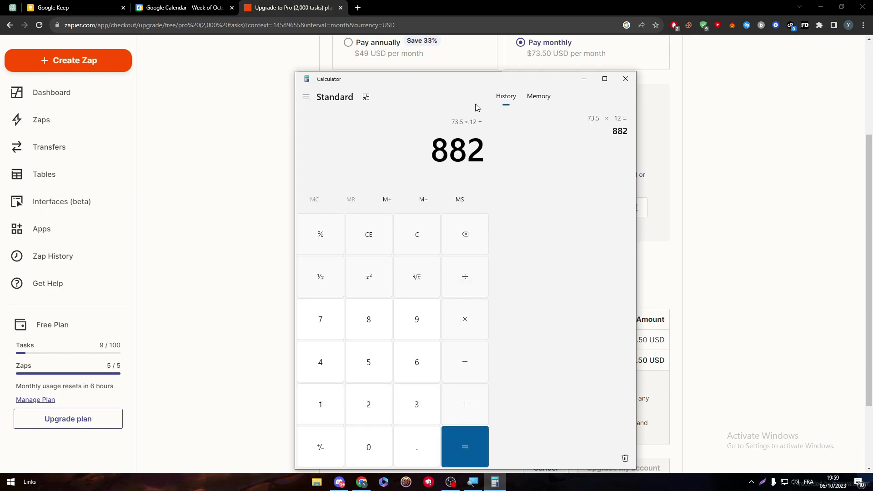
drag(400, 83, 207, 80)
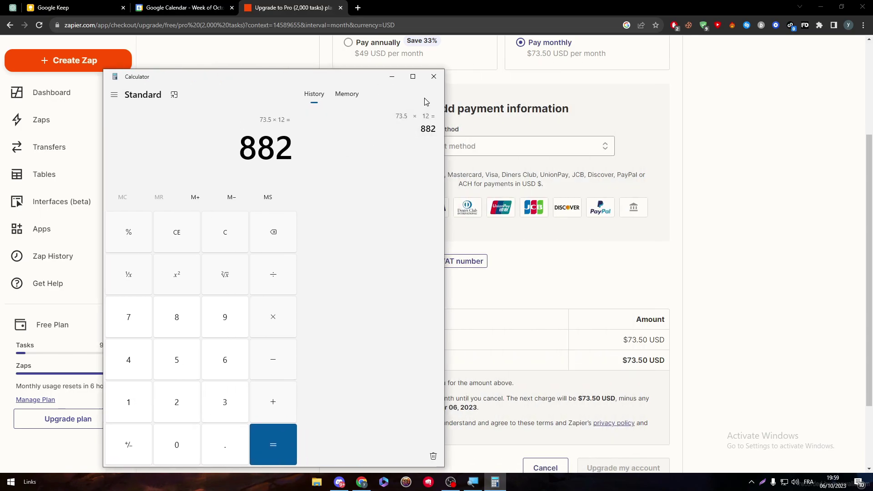
click(433, 77)
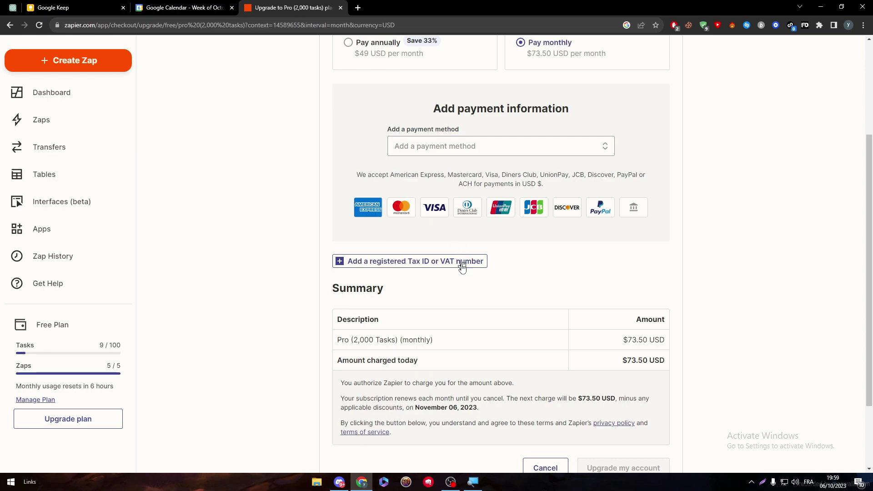
- Cancel the Pro plan checkout without upgrading and view the plan comparison table
drag(866, 214, 833, 155)
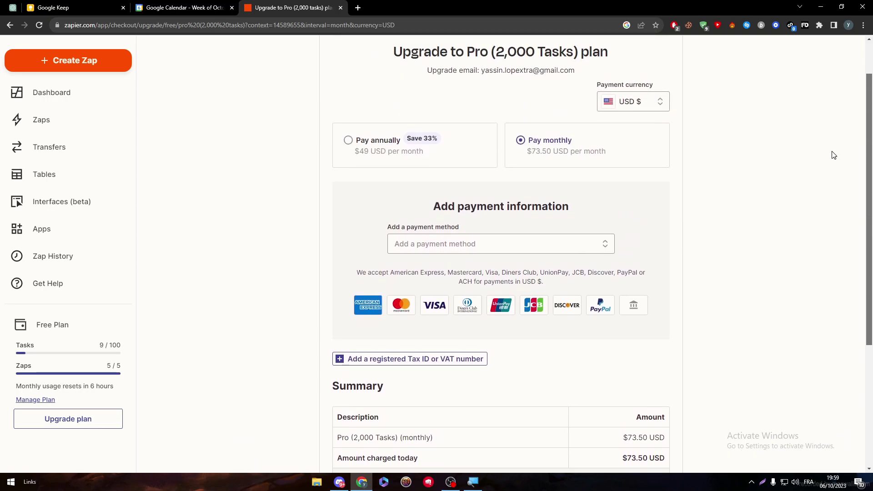
scroll(871, 103, up, 2)
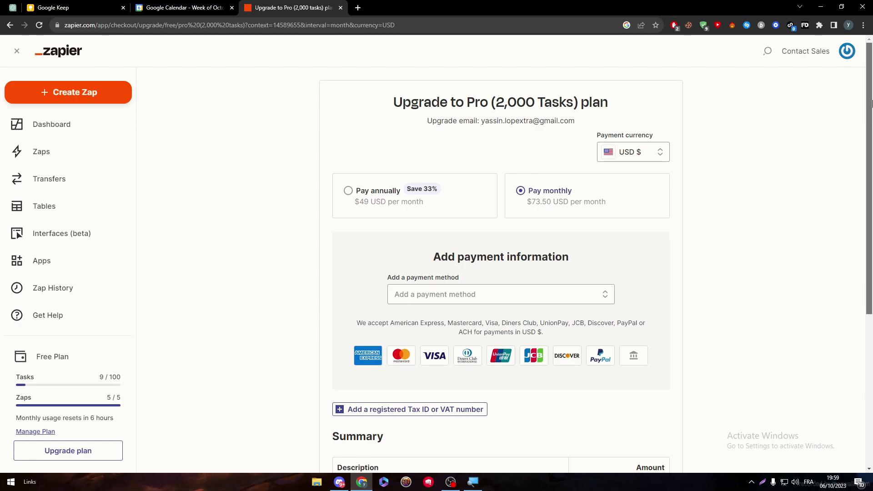
scroll(871, 104, down, 5)
click(546, 381)
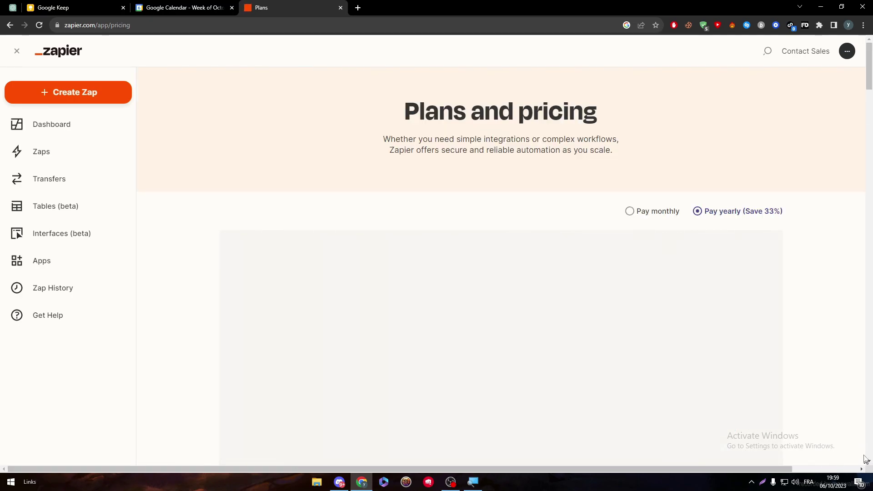
scroll(860, 443, down, 15)
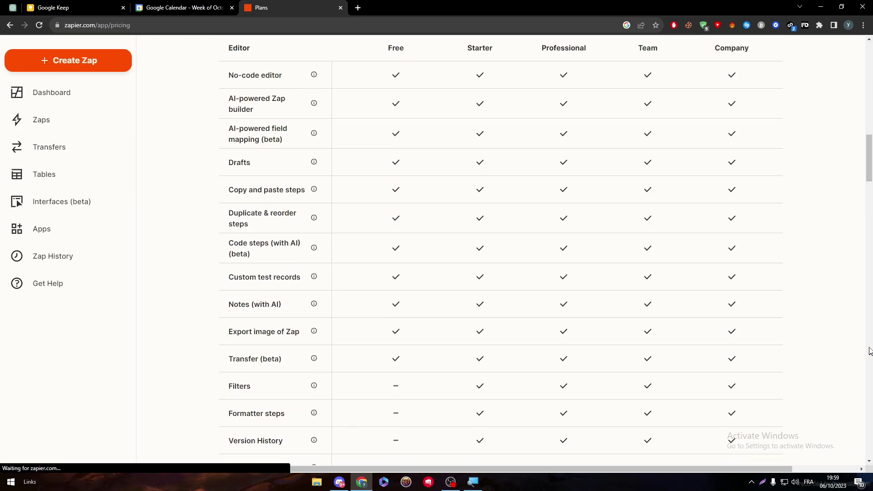
scroll(855, 439, up, 10)
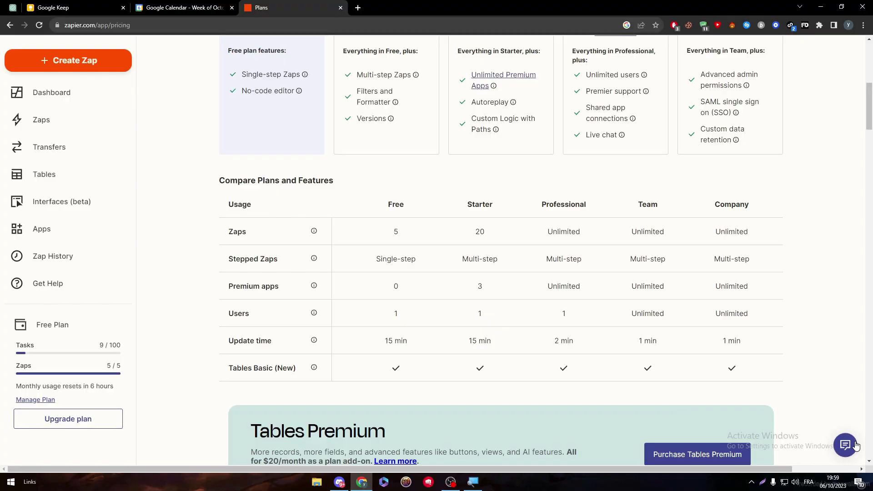
click(845, 445)
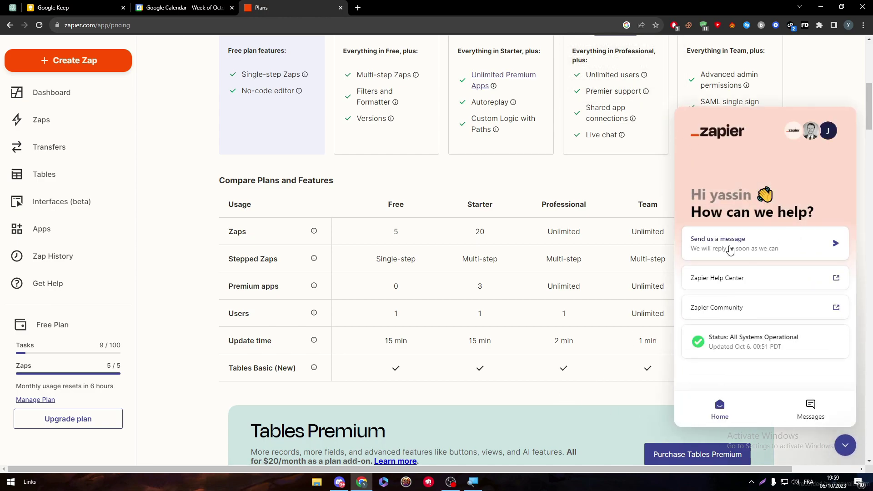
click(730, 251)
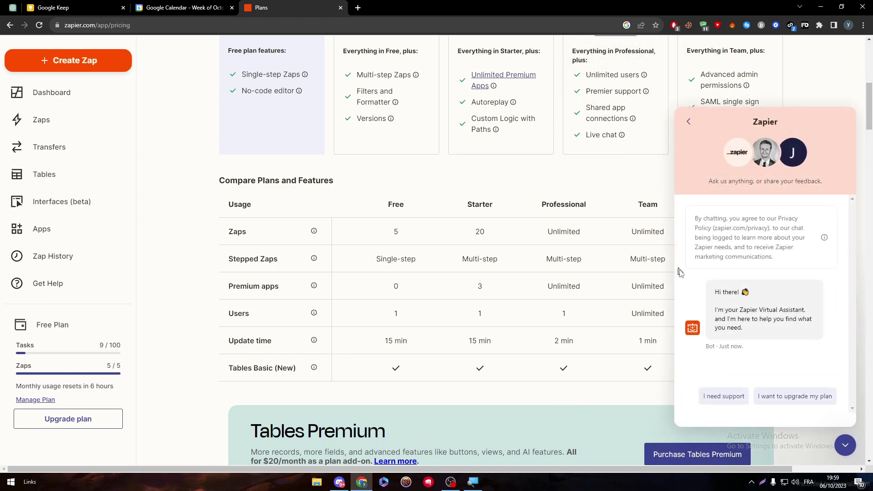
click(689, 121)
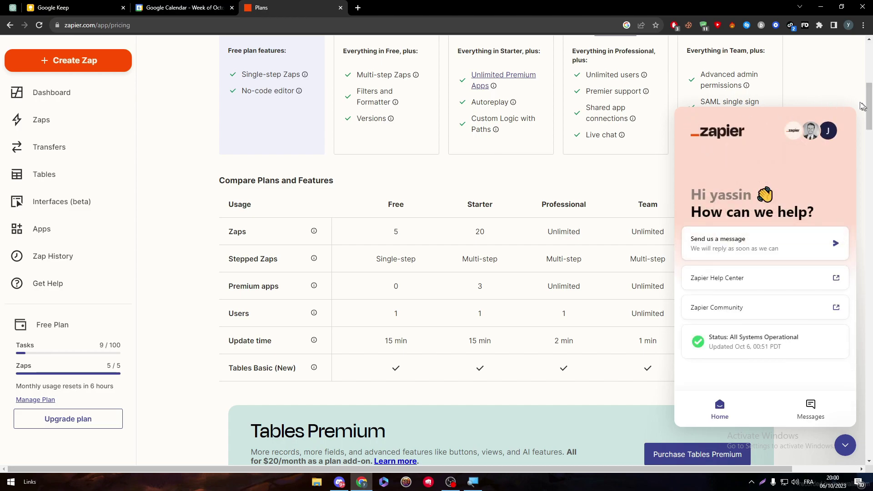
click(850, 450)
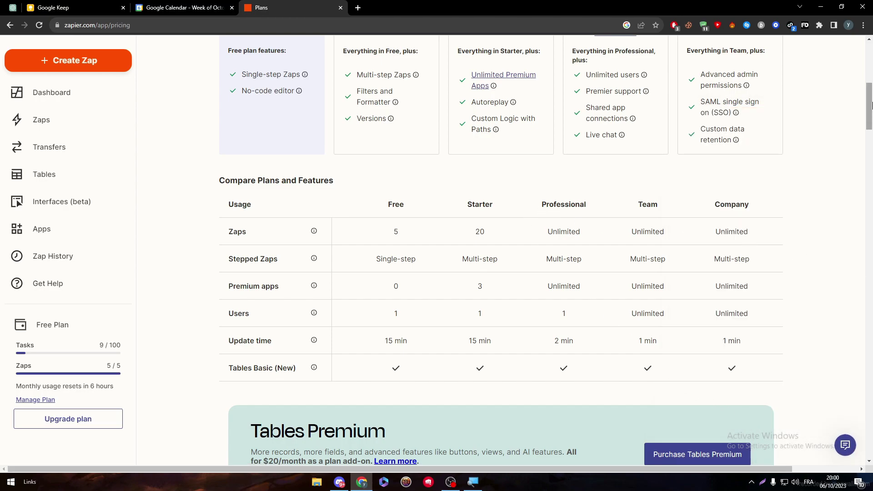
scroll(871, 101, up, 5)
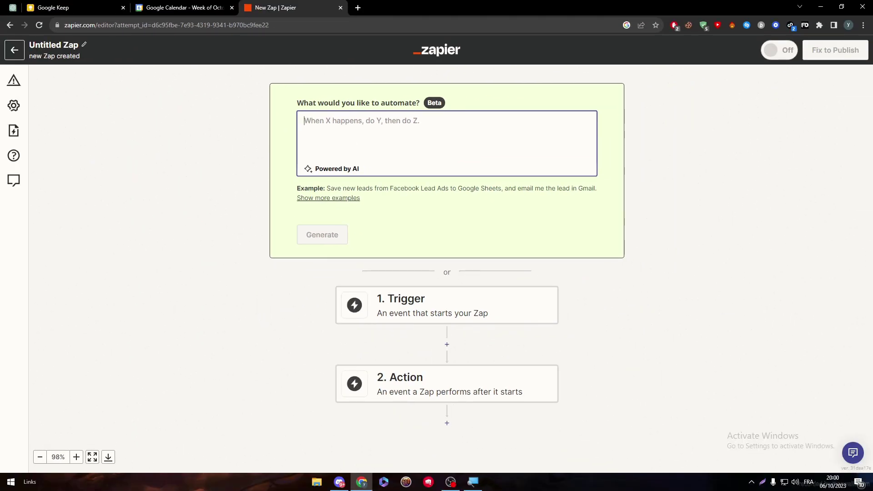
- Enter the automation description starting 'when ever i' in the AI prompt and generate a Zap
text(when ever i make a task in google keep link it to a date in google calendar)
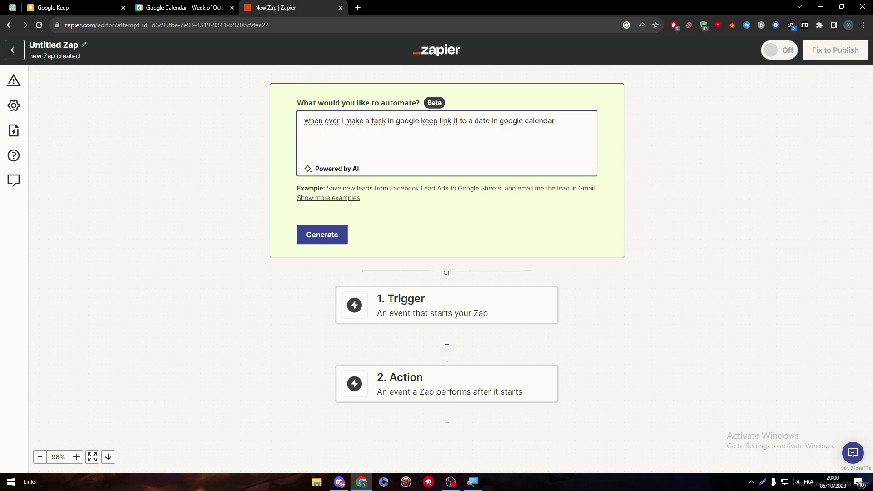
click(329, 235)
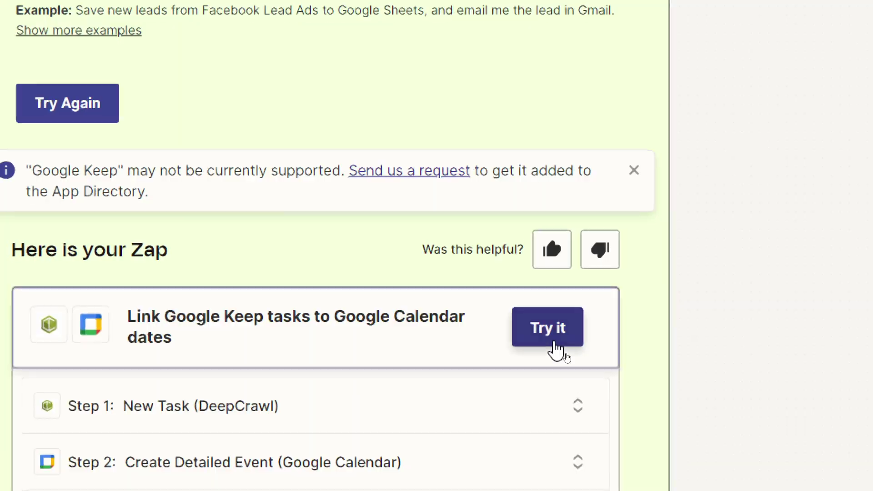
- Open the suggested Zap and sign in to DeepCrawl for the New Task trigger
click(556, 348)
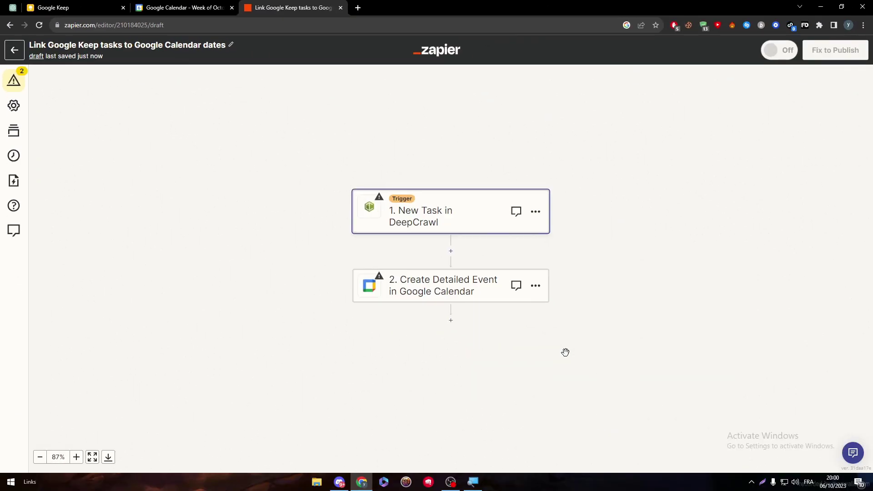
click(417, 219)
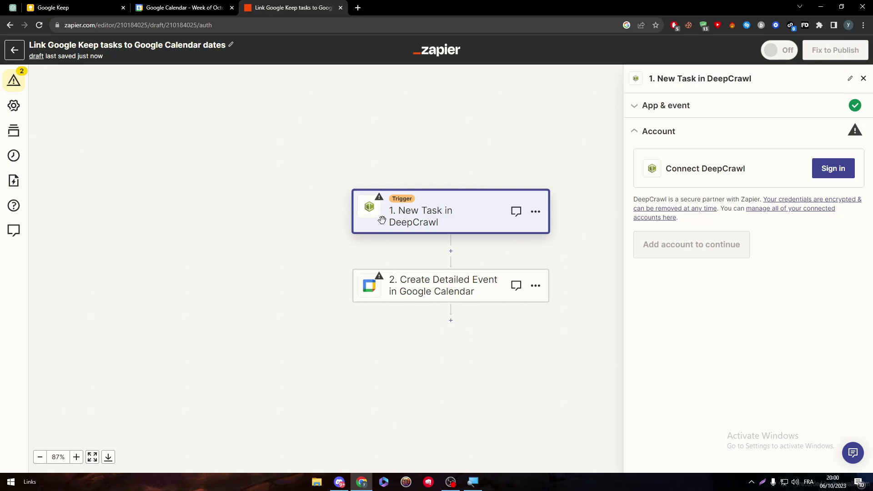
click(833, 168)
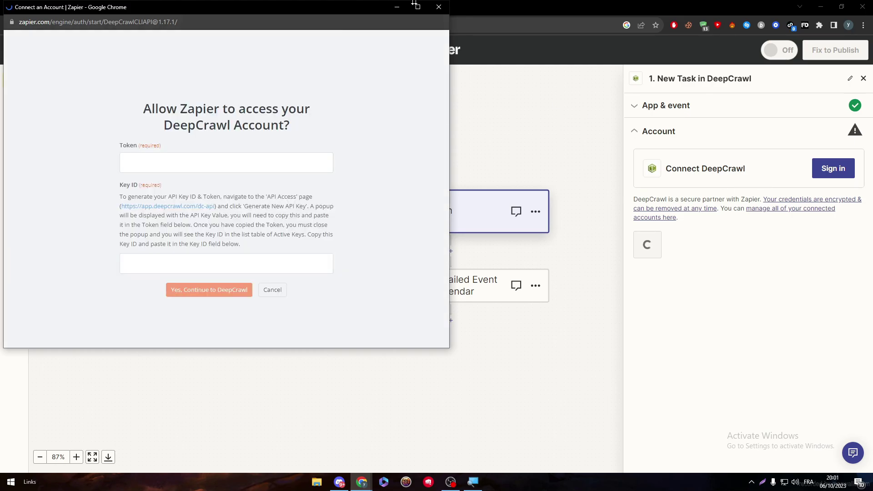
click(272, 288)
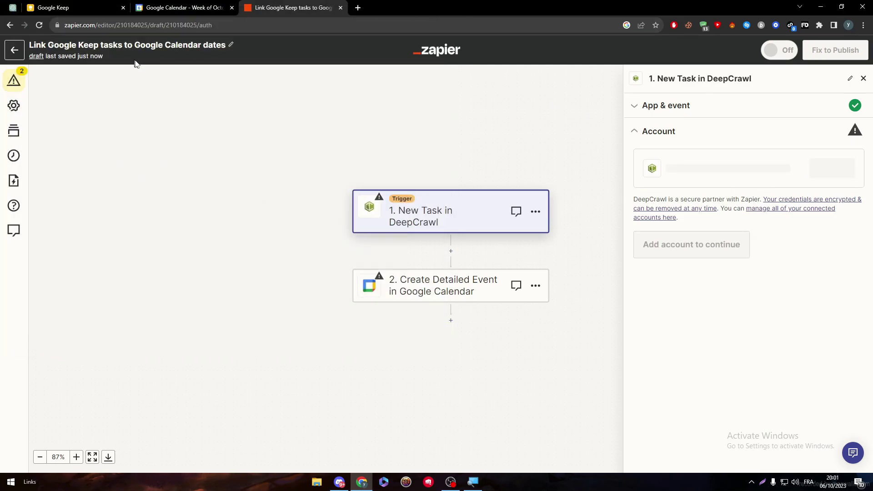
- Connect the existing Google Calendar account to the Create Detailed Event step
click(446, 284)
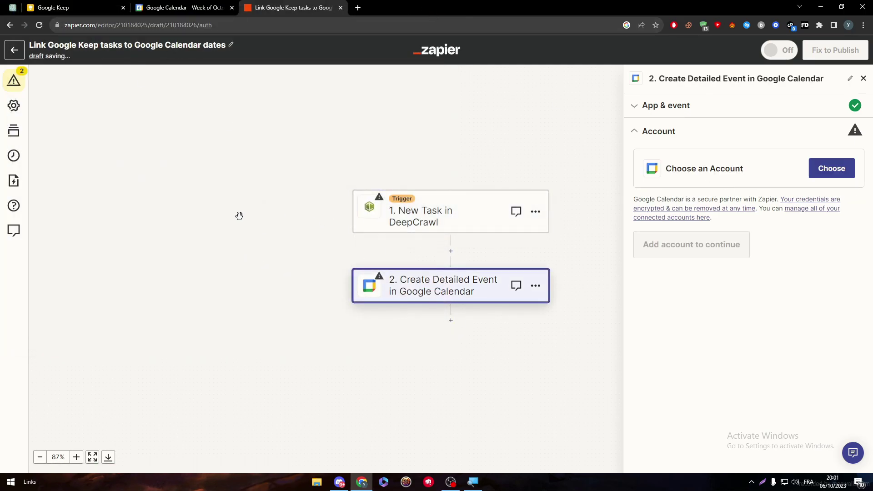
click(832, 168)
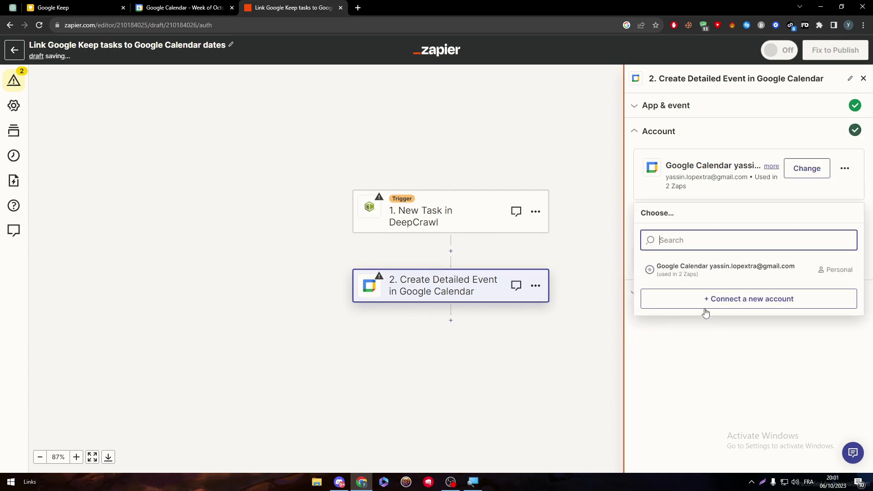
click(735, 266)
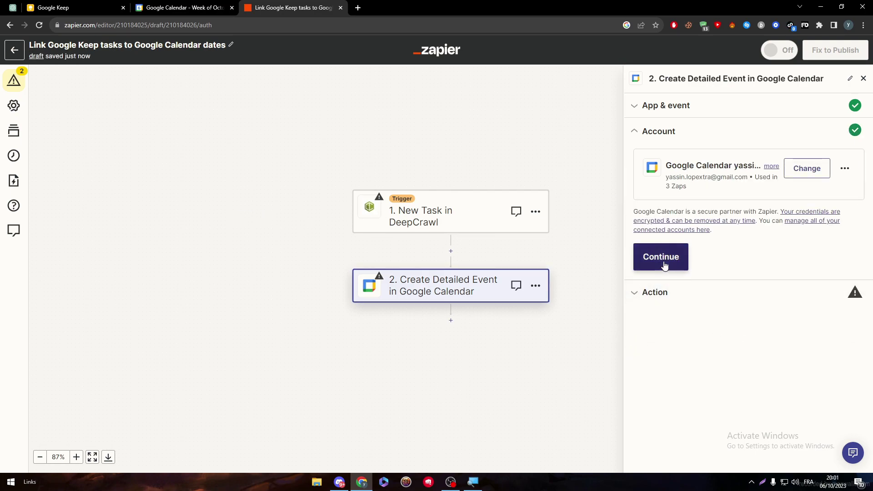
- Set the Google Calendar action's Calendar to the personal calendar and continue
click(664, 264)
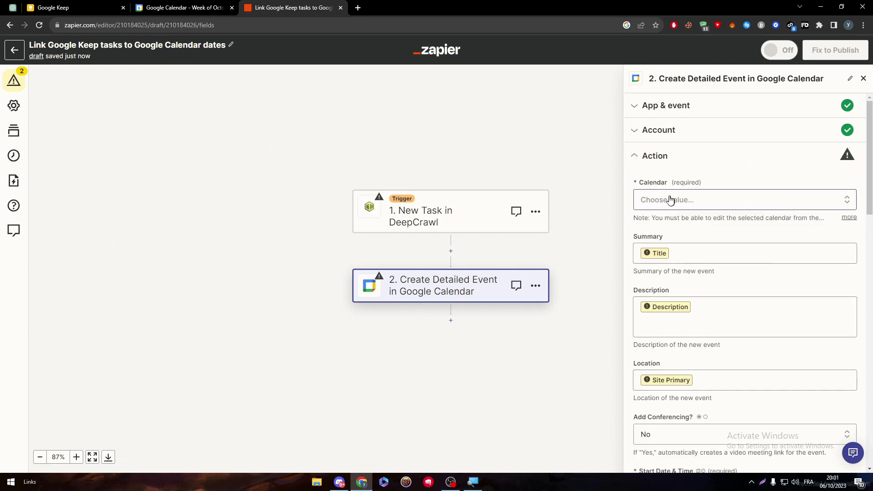
click(669, 200)
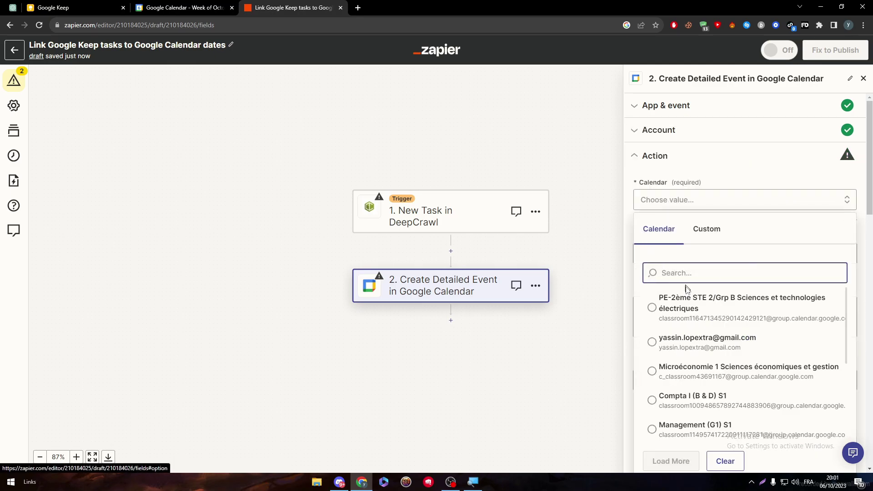
click(684, 339)
drag(871, 222, 870, 453)
click(743, 428)
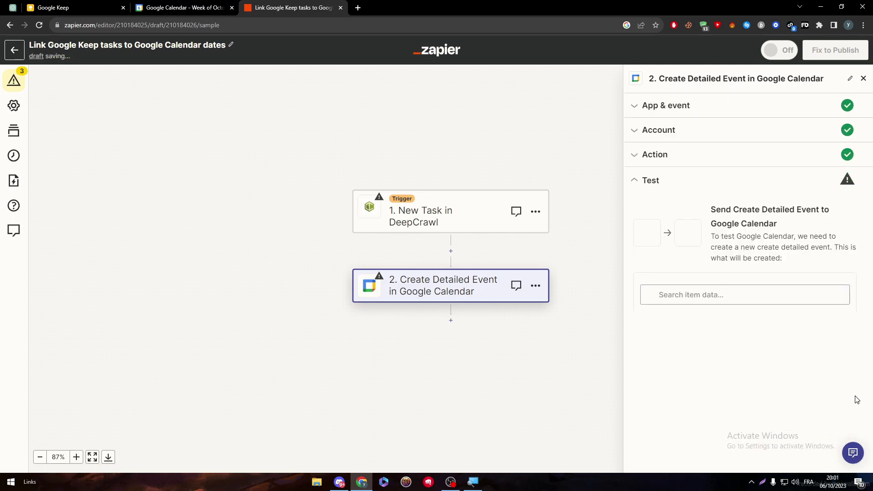
- Review the test explanation and run the Google Calendar step test
drag(775, 209, 838, 230)
click(839, 231)
drag(717, 223, 764, 227)
click(762, 241)
scroll(869, 319, down, 2)
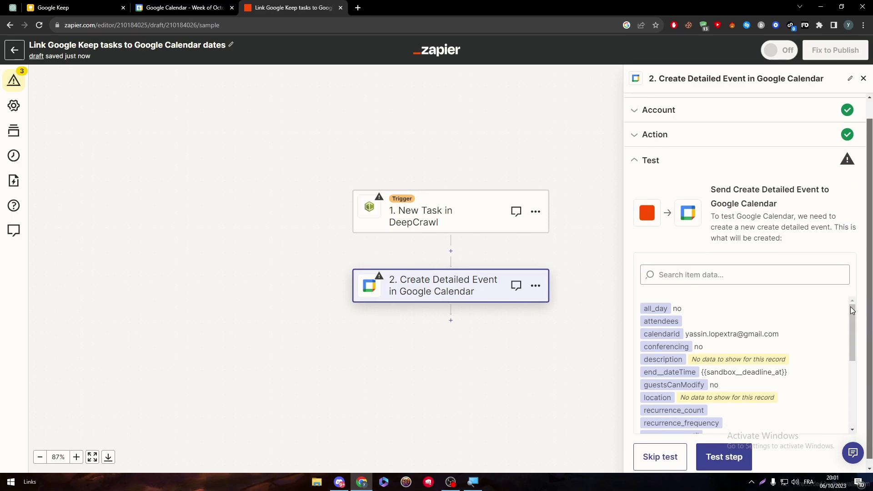
triple_click(735, 219)
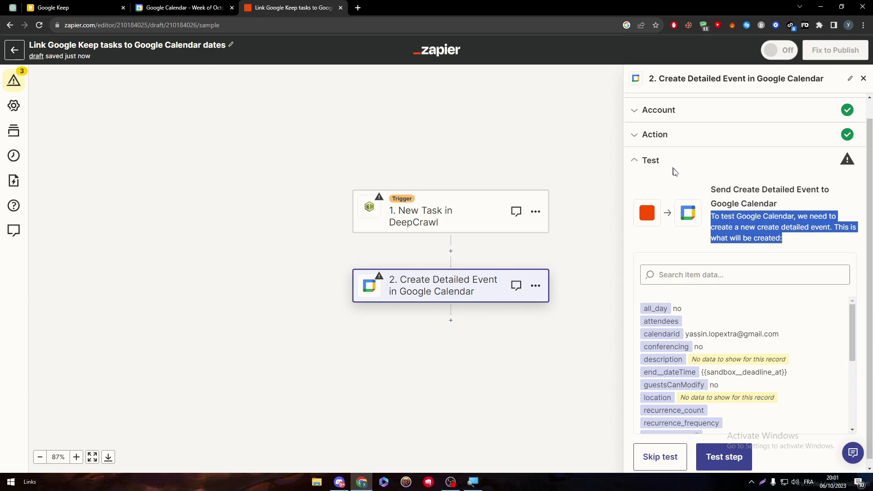
click(714, 455)
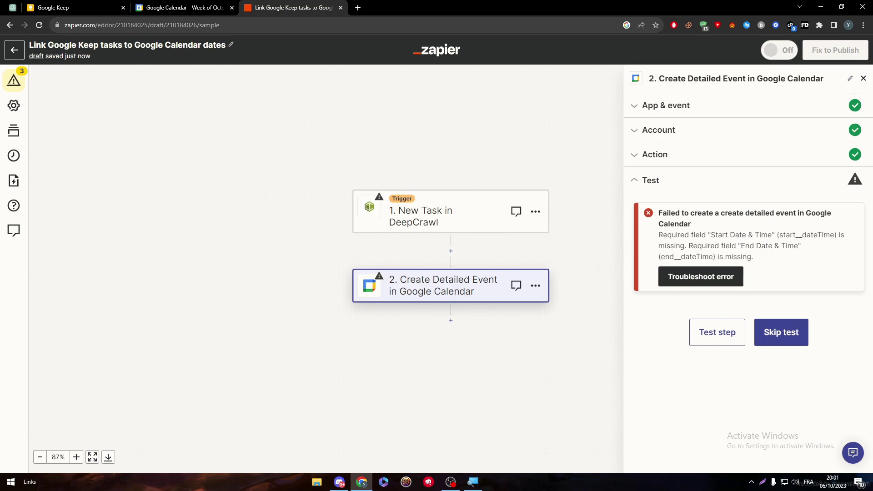
- Read the missing Start and End Date & Time error, then close the Google Calendar step panel
triple_click(705, 242)
triple_click(704, 242)
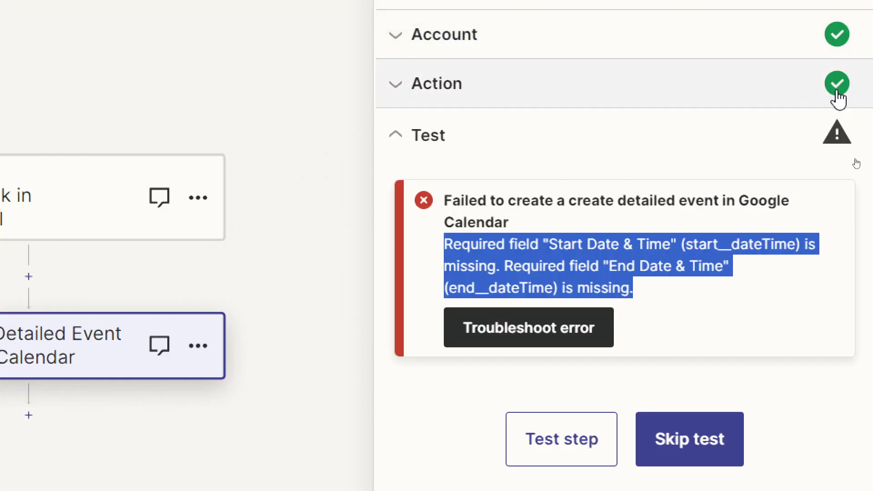
click(838, 141)
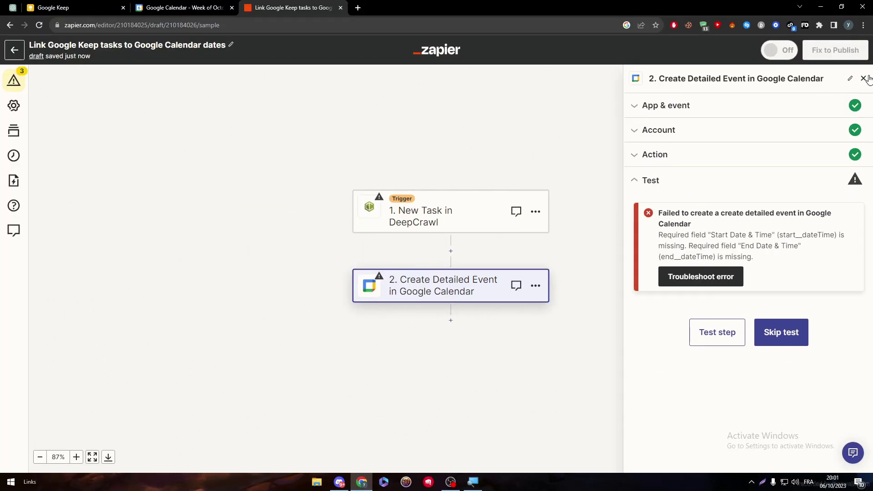
click(864, 79)
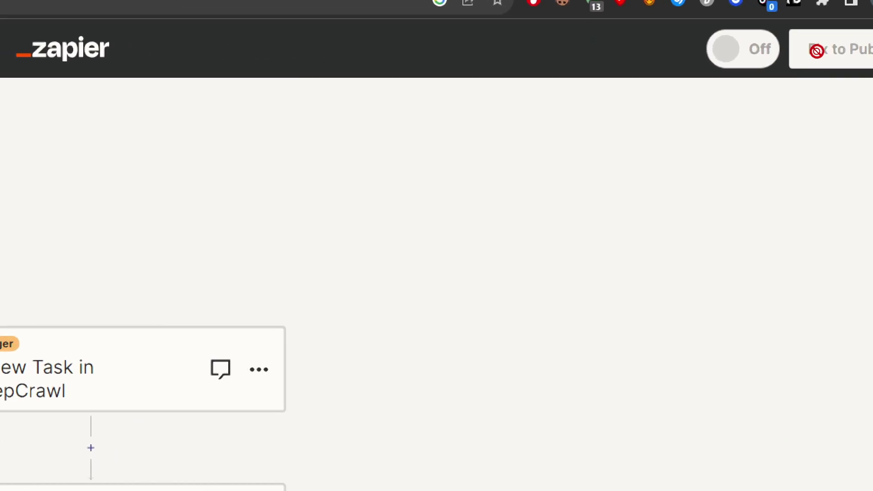